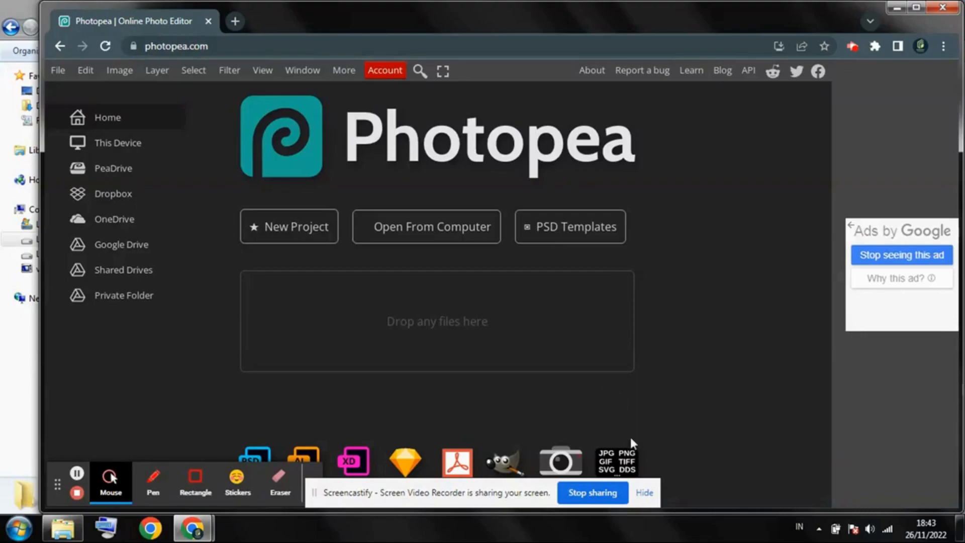
pyautogui.click(644, 492)
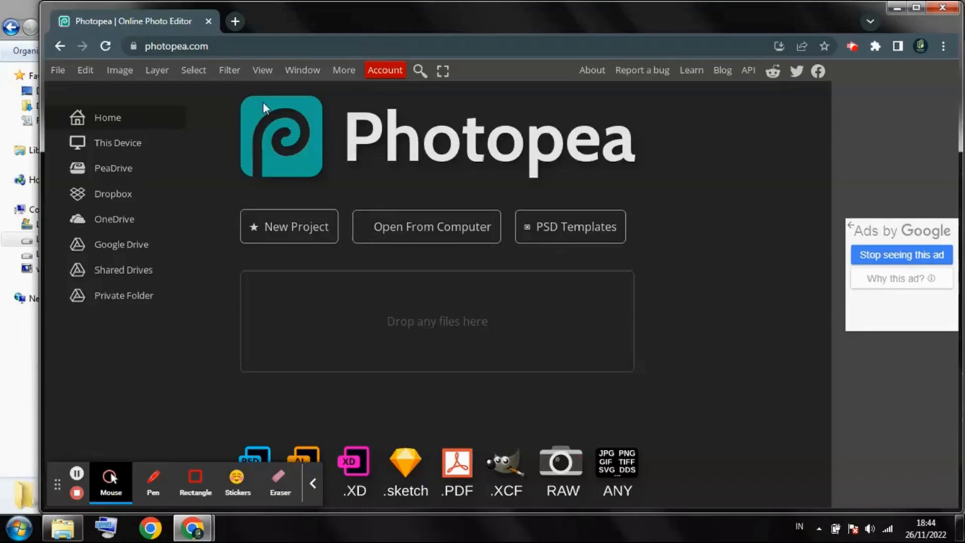
pyautogui.click(147, 44)
pyautogui.click(215, 46)
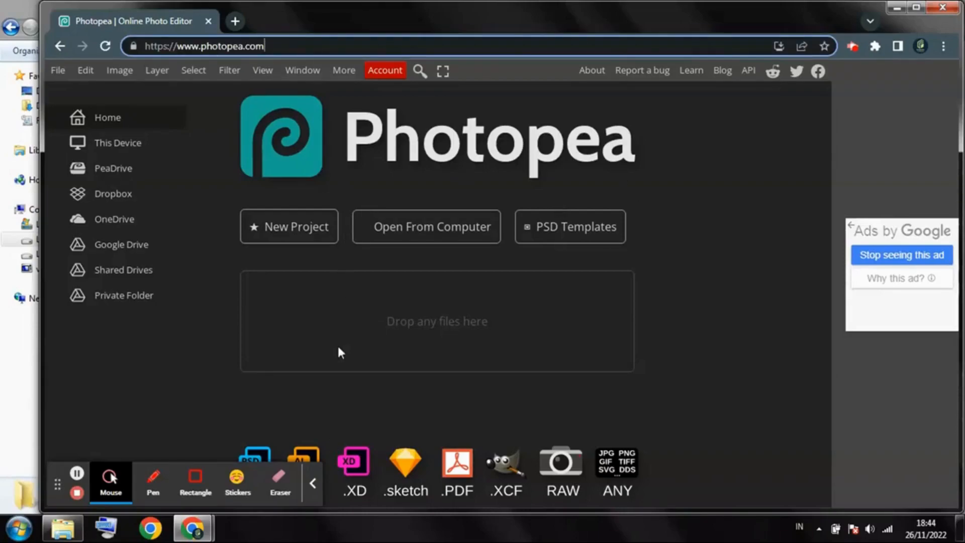
pyautogui.click(312, 483)
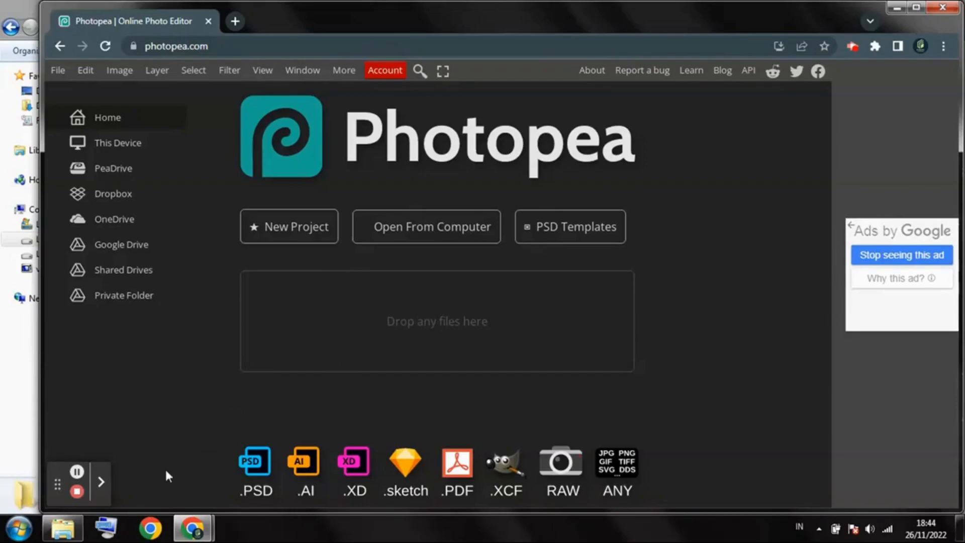
# Switch to File Explorer and view the Hasil Pertanian Kabupaten Kerinci table image, closing the viewer when done
pyautogui.click(74, 529)
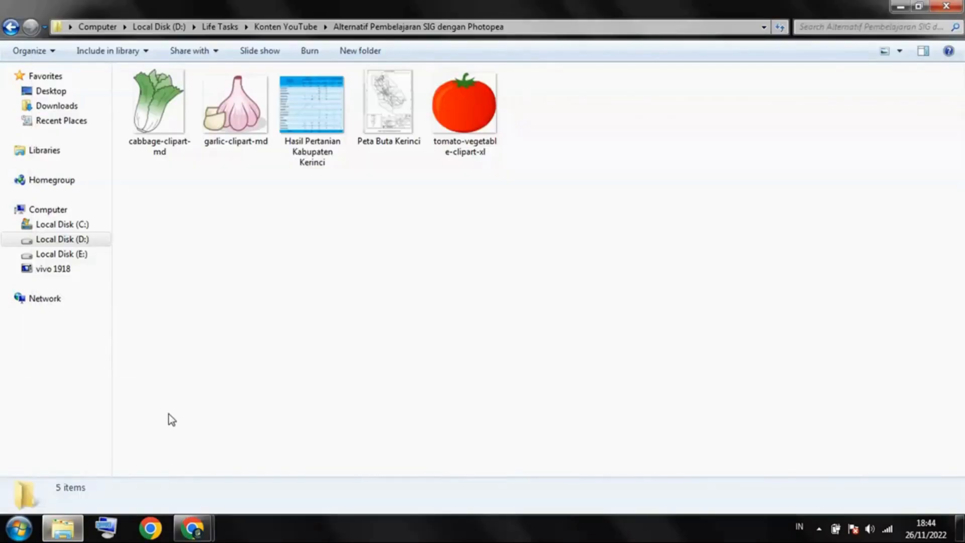
pyautogui.doubleClick(312, 108)
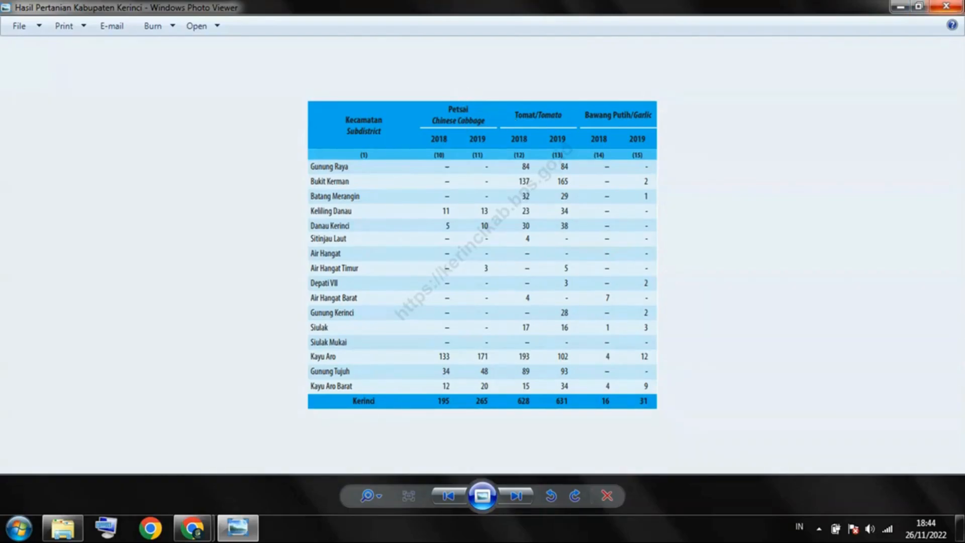
pyautogui.click(946, 6)
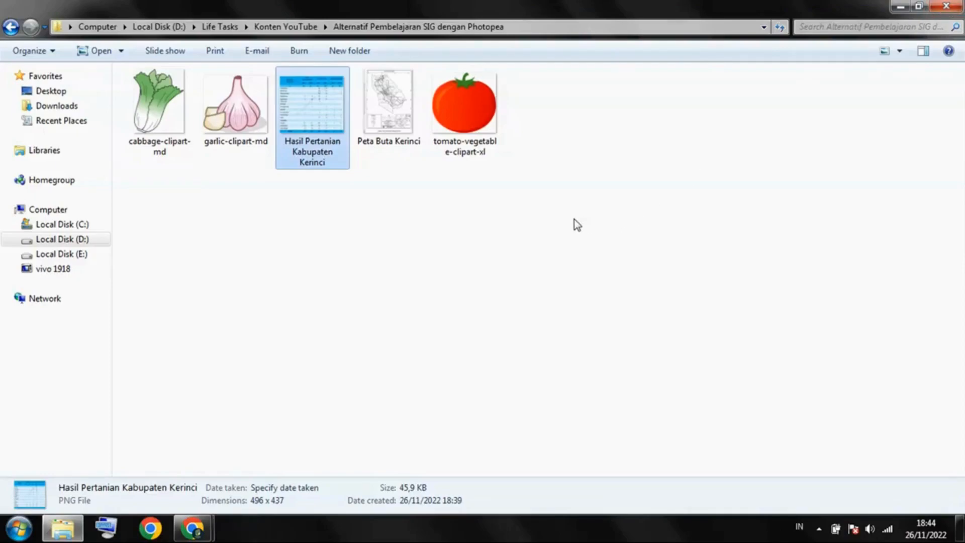
# Check the cabbage, garlic and tomato clipart files and view the Peta Buta Kerinci map image
pyautogui.click(149, 122)
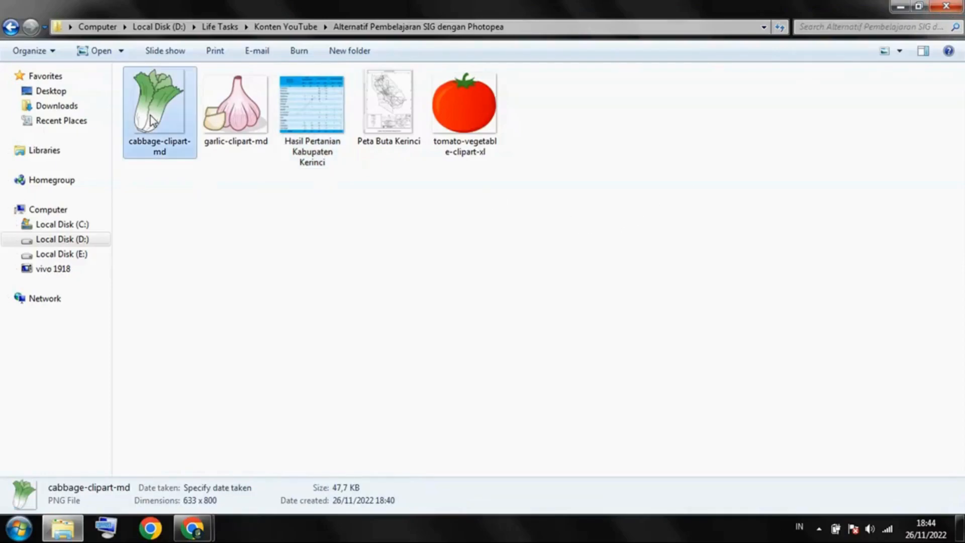
pyautogui.click(221, 125)
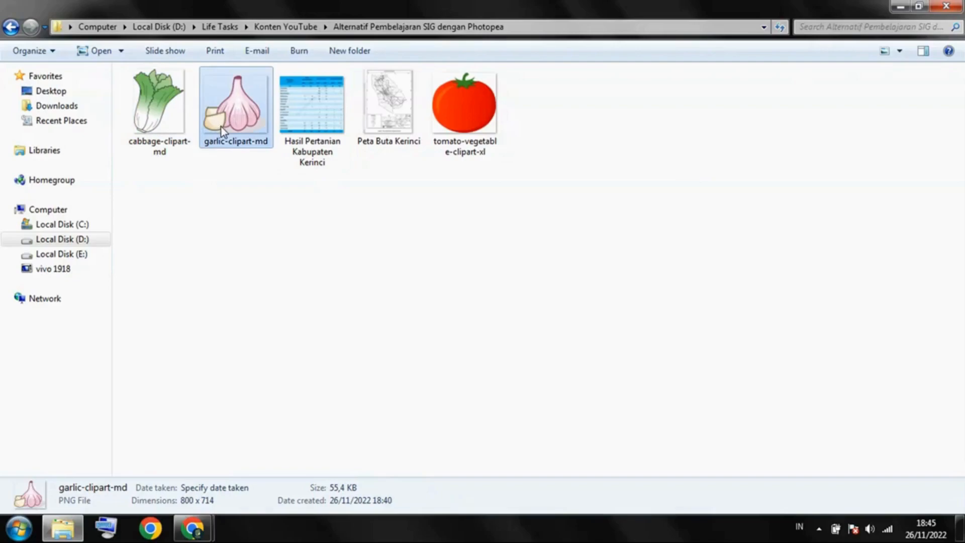
pyautogui.click(461, 117)
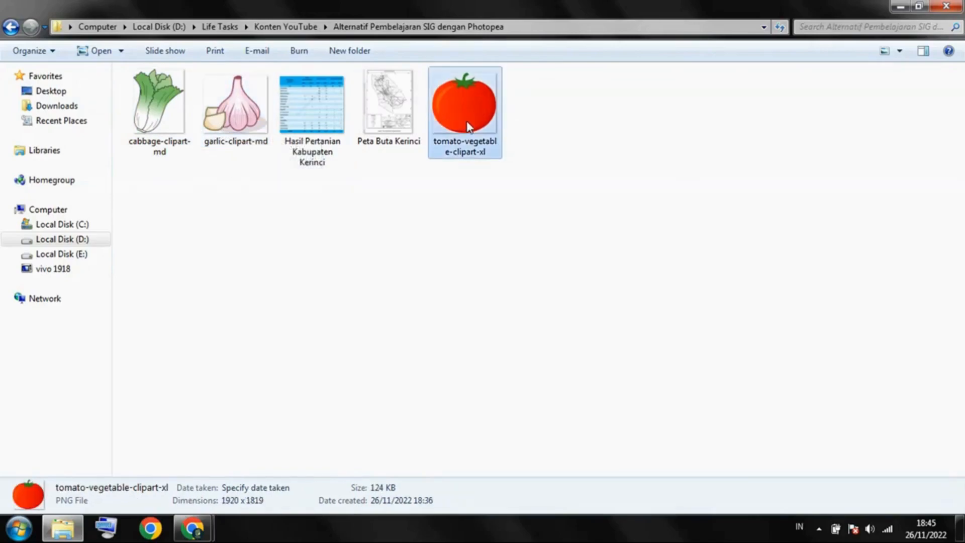
pyautogui.doubleClick(394, 126)
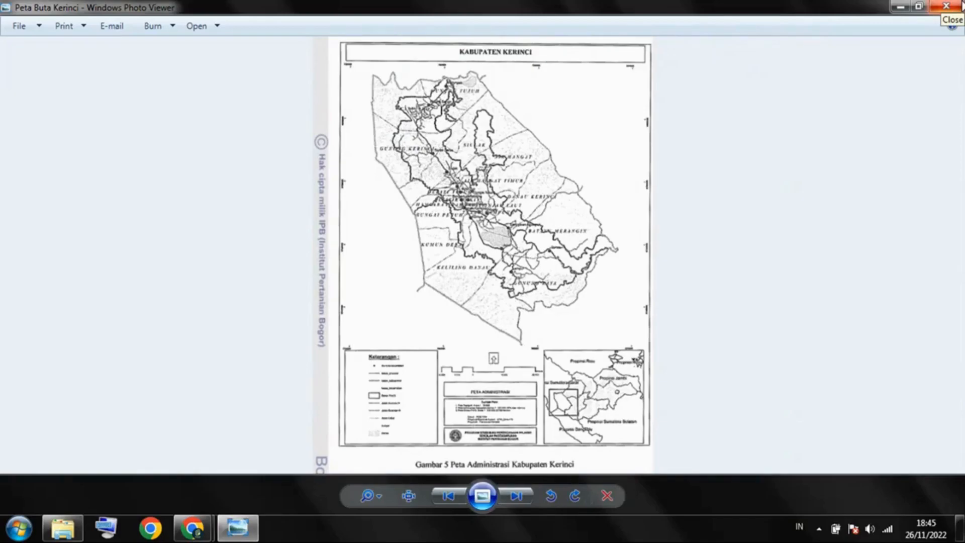
pyautogui.click(961, 5)
# Switch to Photopea and create a new project from the A4 print preset, 21 x 29.7 cm at 300 DPI with a white background
pyautogui.moveTo(212, 518)
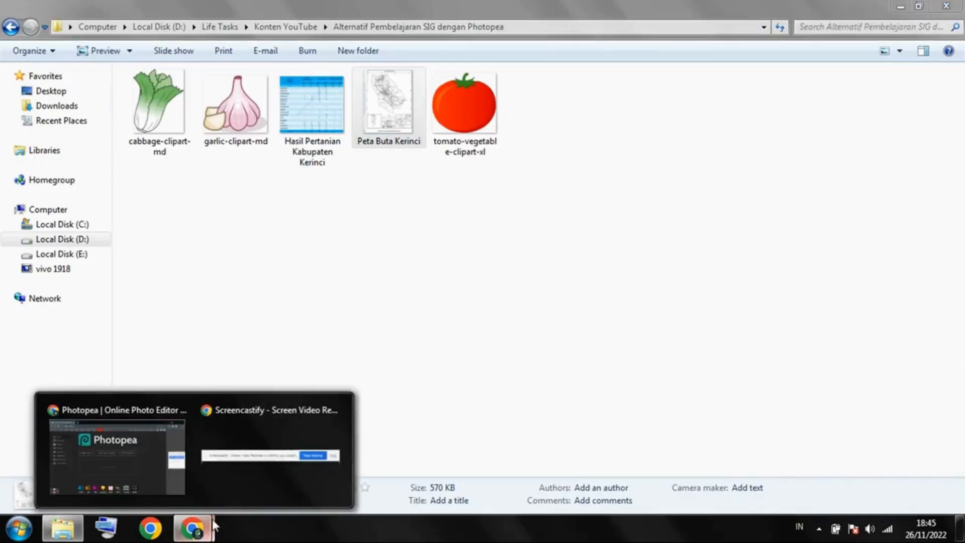
pyautogui.click(166, 442)
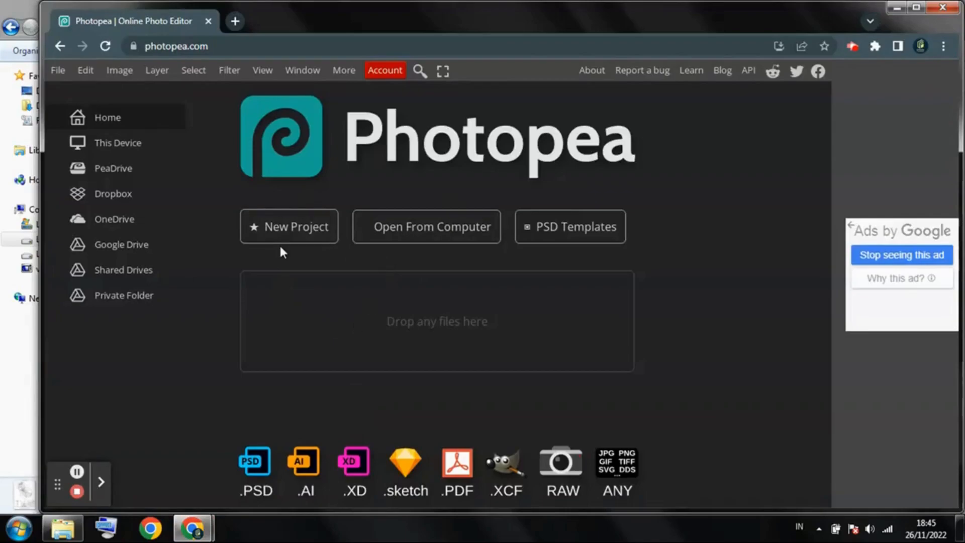
pyautogui.click(299, 232)
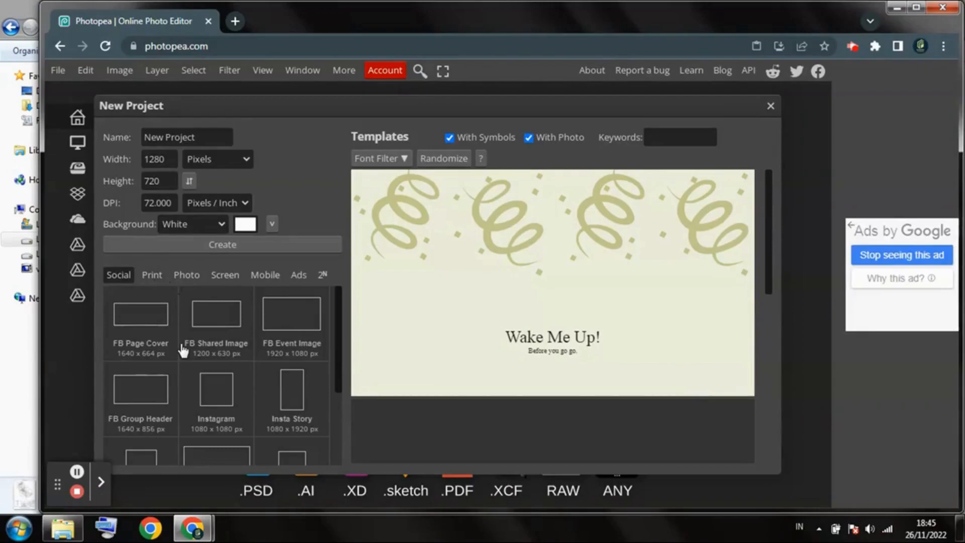
pyautogui.scroll(-3, 183, 347)
pyautogui.click(153, 275)
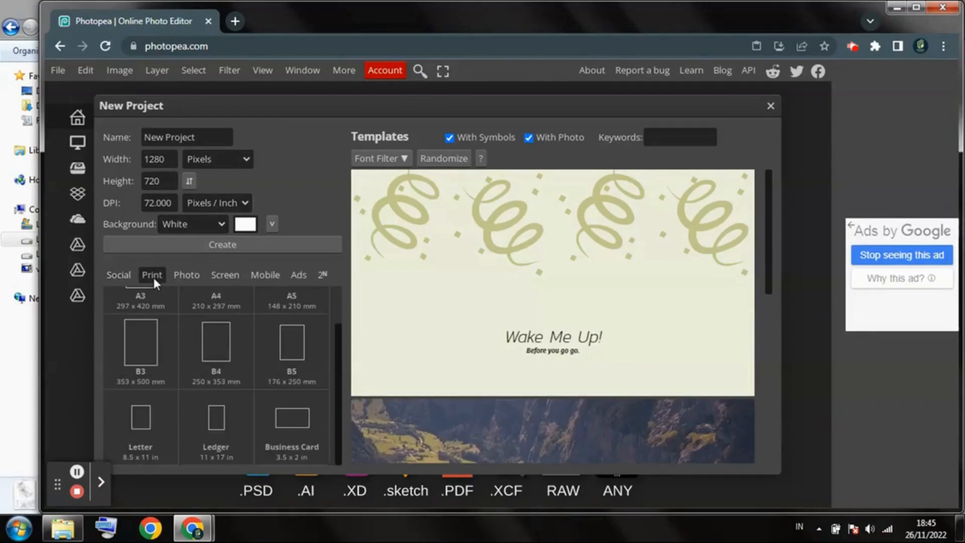
pyautogui.scroll(1, 217, 386)
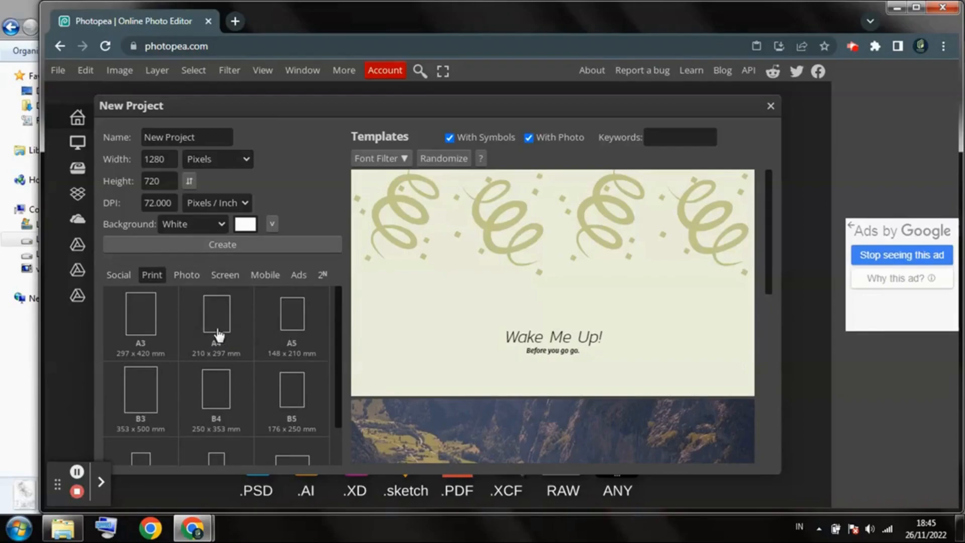
pyautogui.click(217, 335)
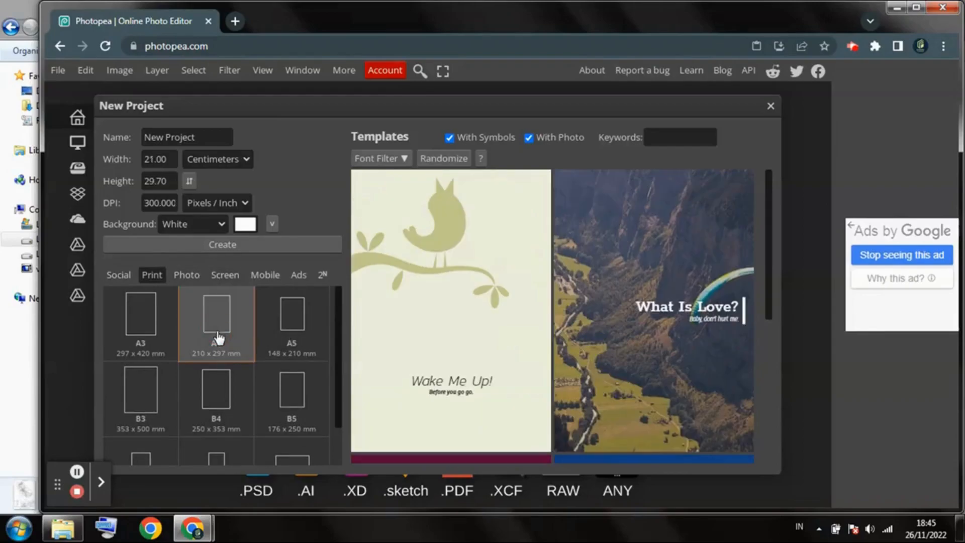
pyautogui.click(235, 244)
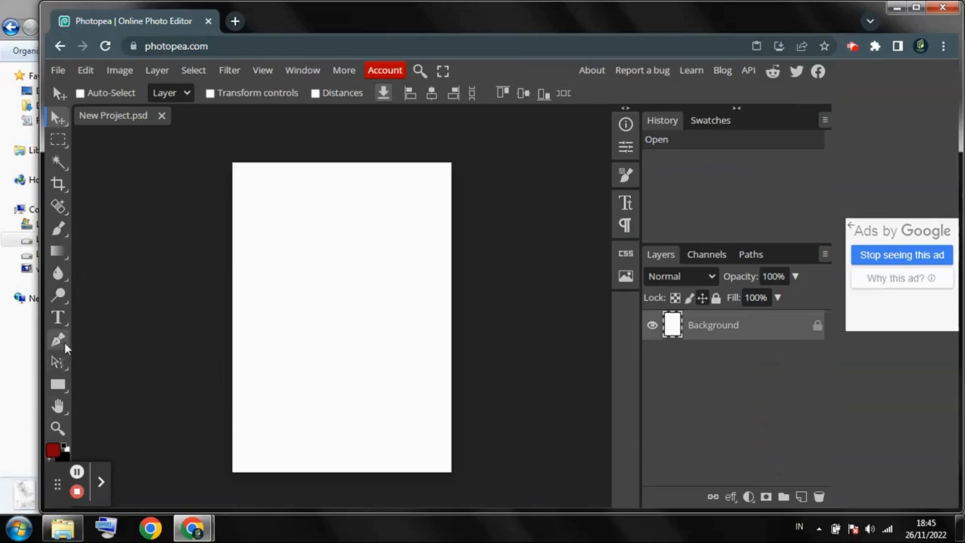
# Place the Peta Buta Kerinci image from File Explorer into the A4 document and enlarge it to about 230% to span the page width
pyautogui.click(63, 427)
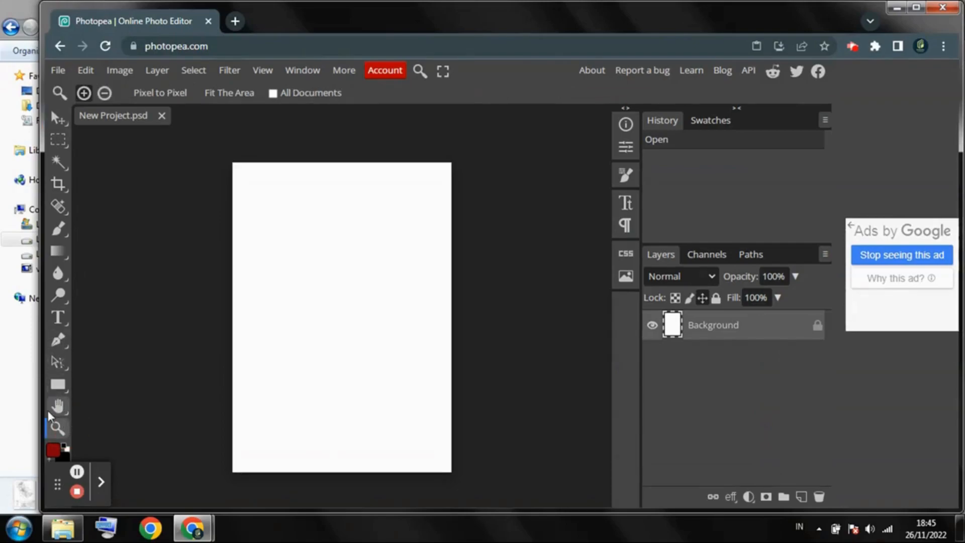
pyautogui.click(227, 93)
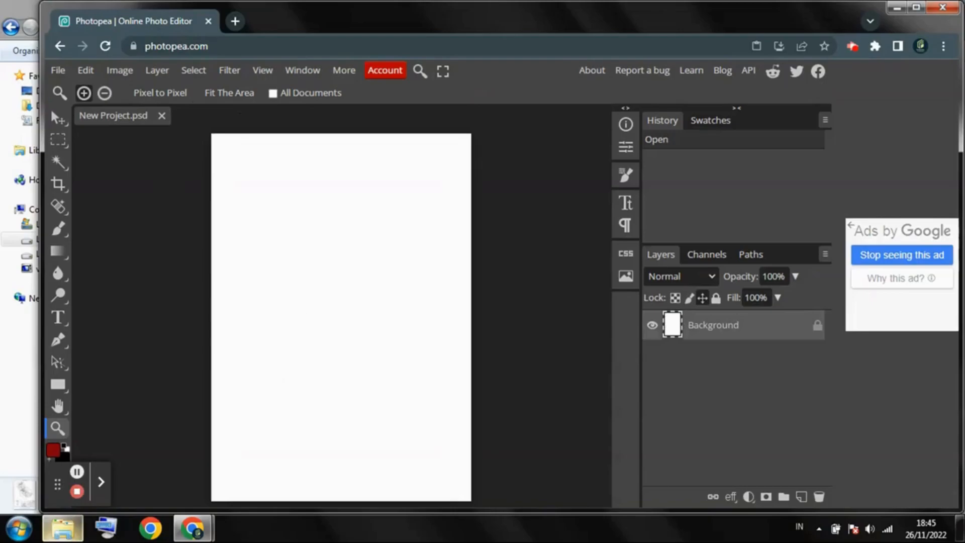
pyautogui.click(63, 528)
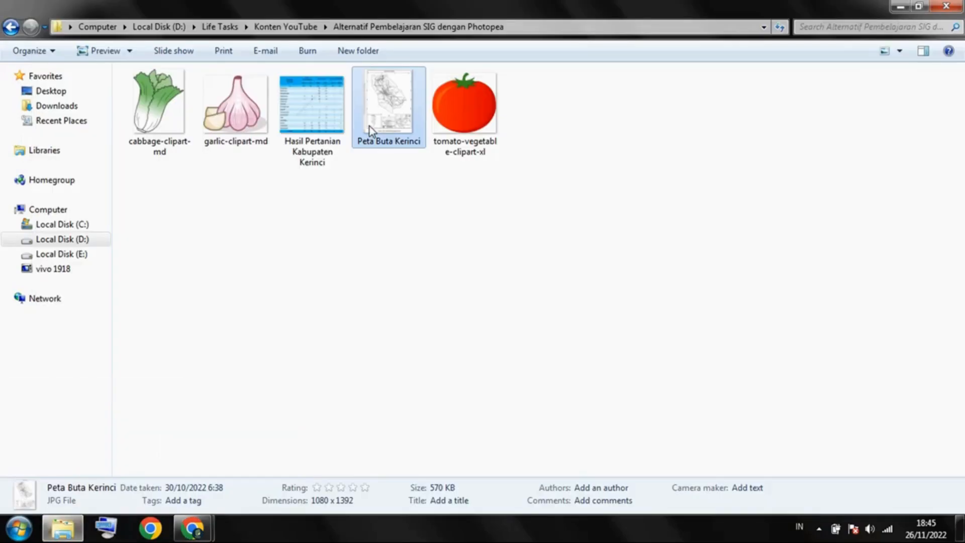
pyautogui.moveTo(377, 96); pyautogui.dragTo(278, 206)
pyautogui.moveTo(329, 279); pyautogui.dragTo(472, 475)
pyautogui.click(605, 93)
pyautogui.press('z')
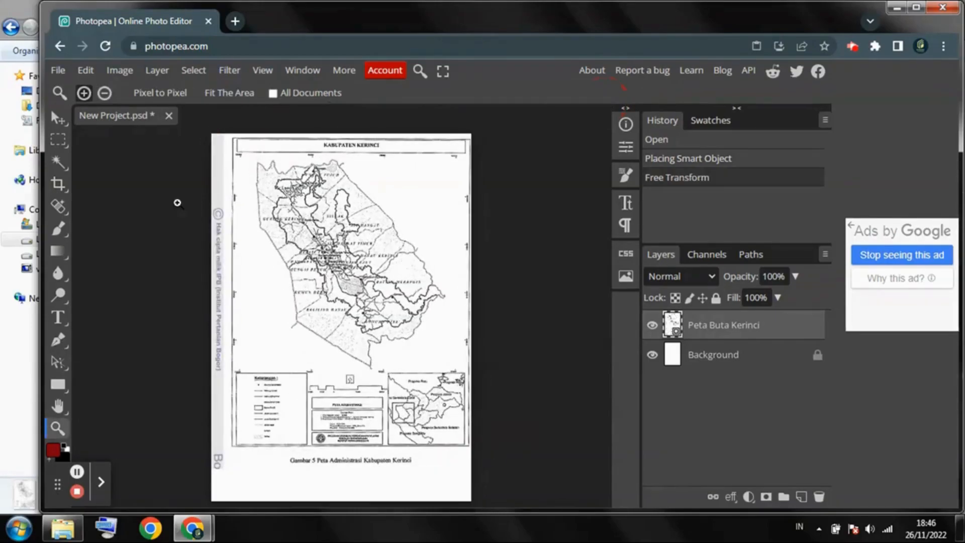
# Enlarge the map layer with Free Transform to about 266% width and 264% height, repositioning it at about X 1240 px, Y 2100 px
pyautogui.press('v')
pyautogui.moveTo(384, 294); pyautogui.dragTo(358, 352)
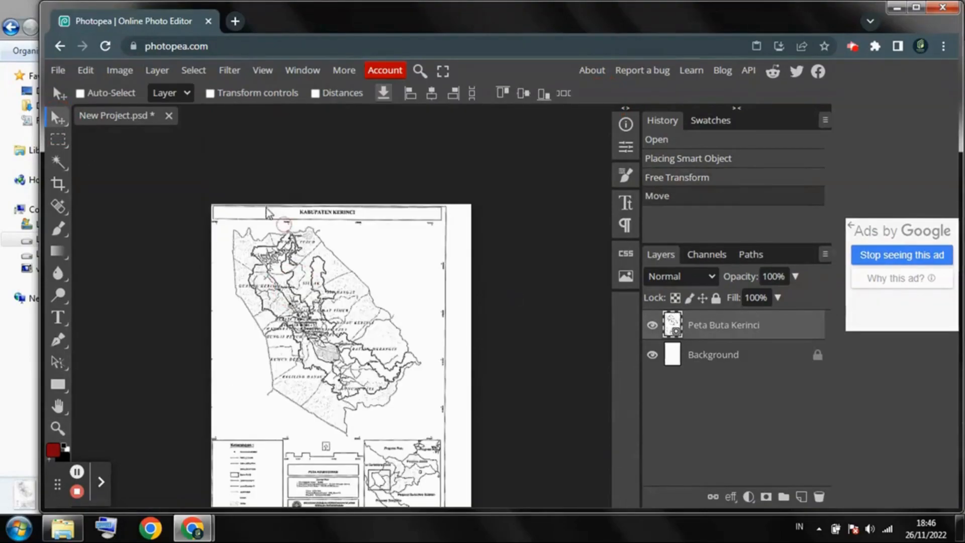
pyautogui.click(84, 70)
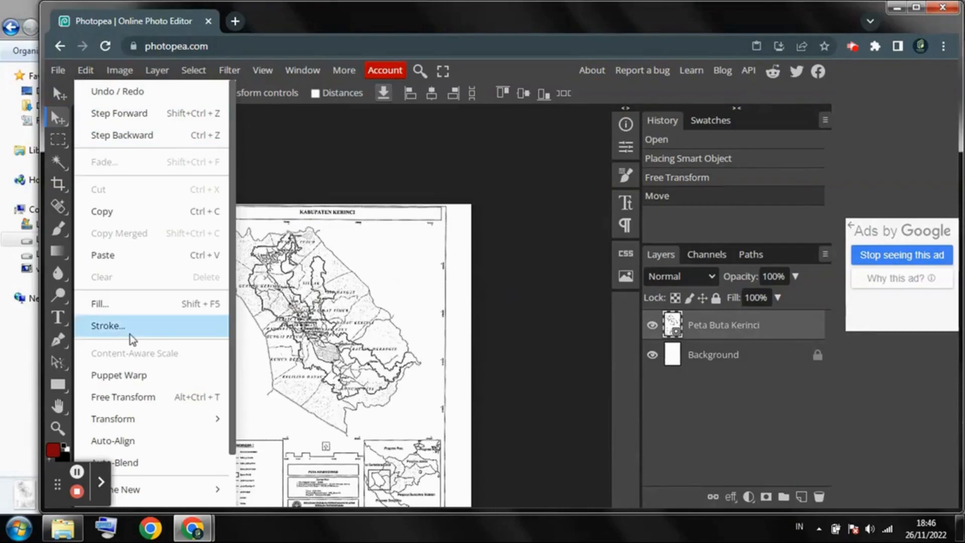
pyautogui.click(141, 397)
pyautogui.scroll(-3, 394, 332)
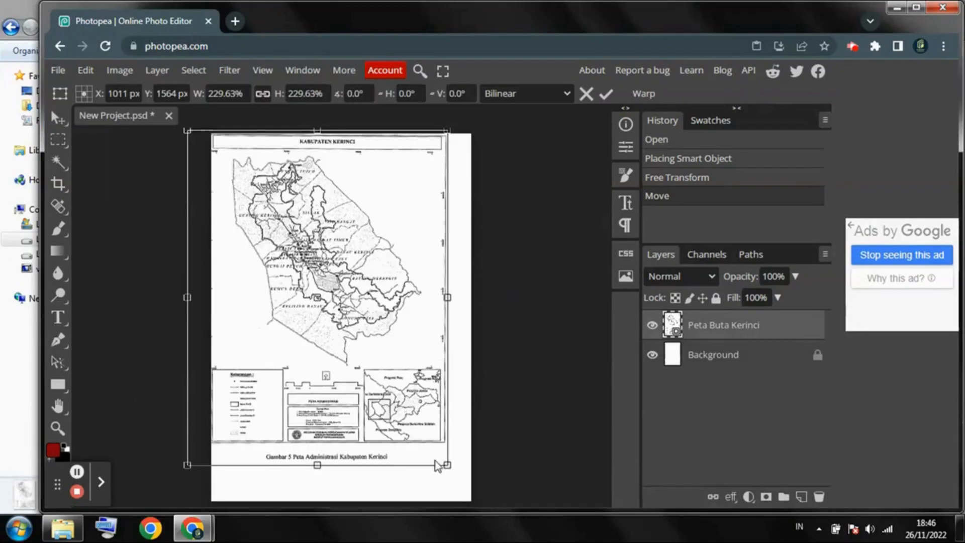
pyautogui.scroll(-3, 457, 395)
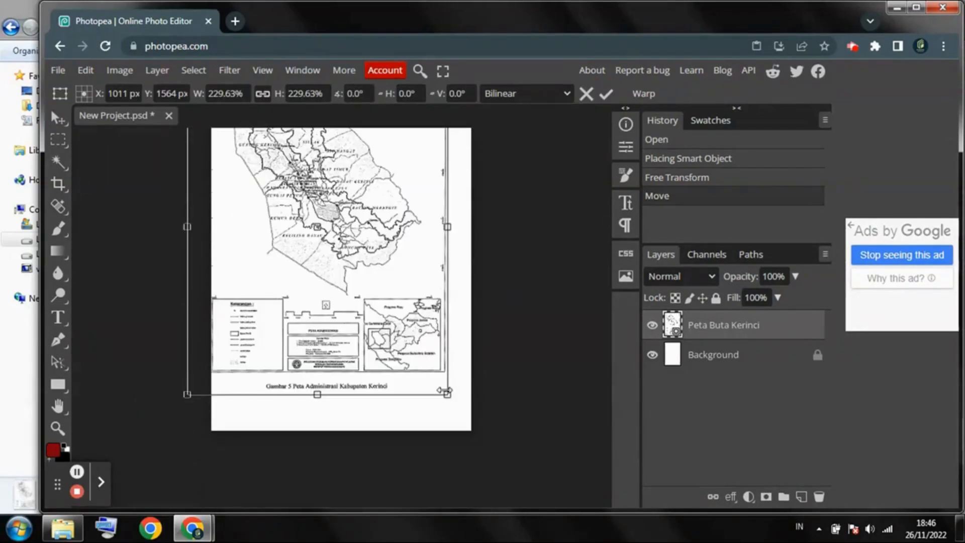
pyautogui.moveTo(442, 395); pyautogui.dragTo(489, 445)
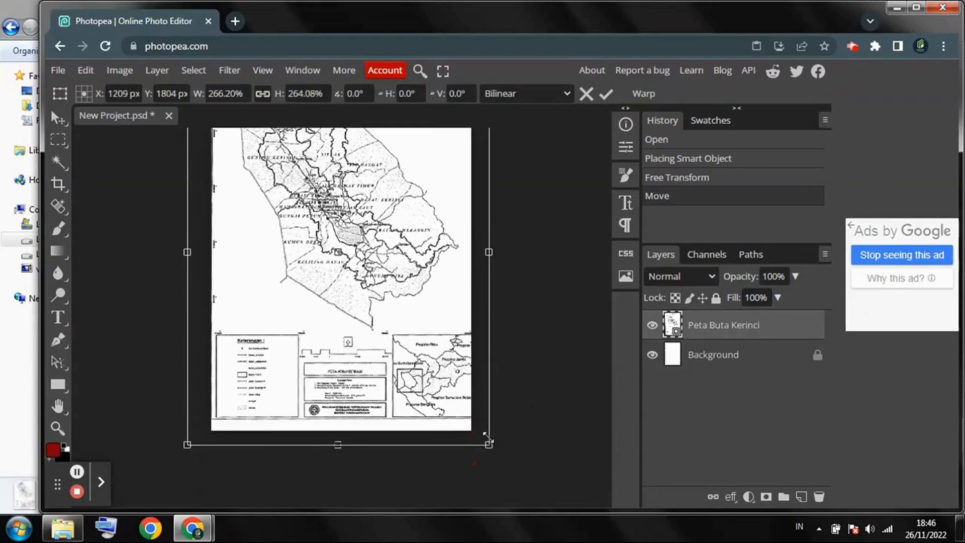
pyautogui.scroll(2, 470, 284)
pyautogui.scroll(-1, 470, 284)
pyautogui.moveTo(347, 266); pyautogui.dragTo(350, 297)
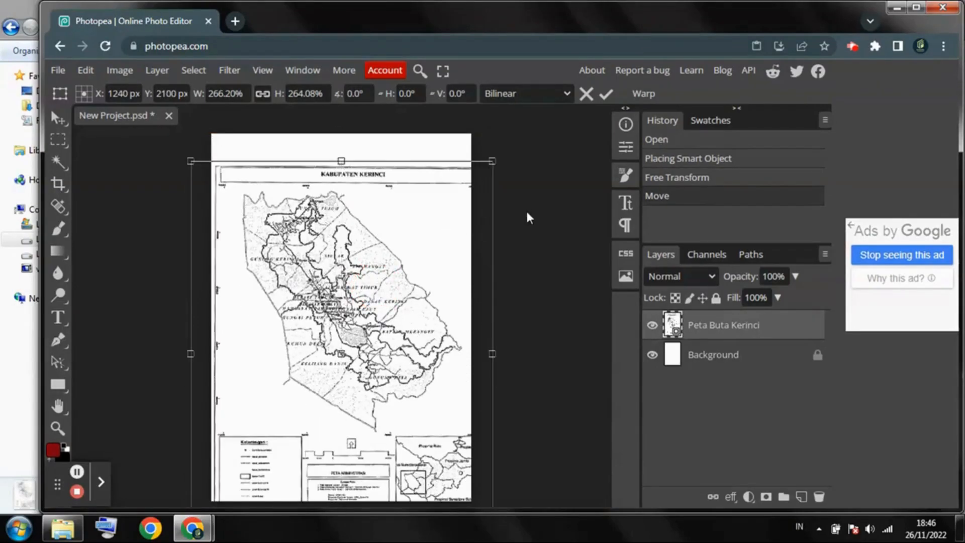
pyautogui.click(605, 95)
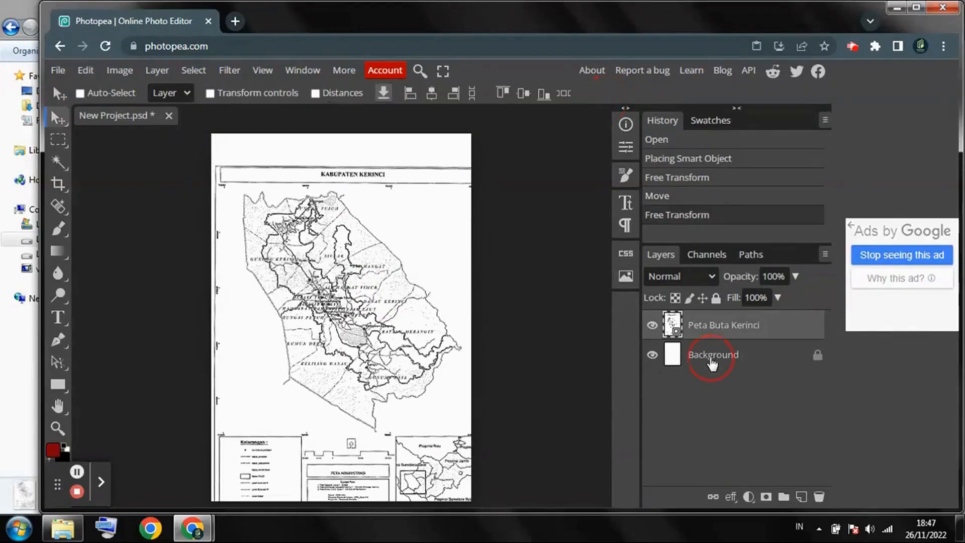
# Add a new empty layer directly above the Peta Buta Kerinci layer
pyautogui.click(703, 360)
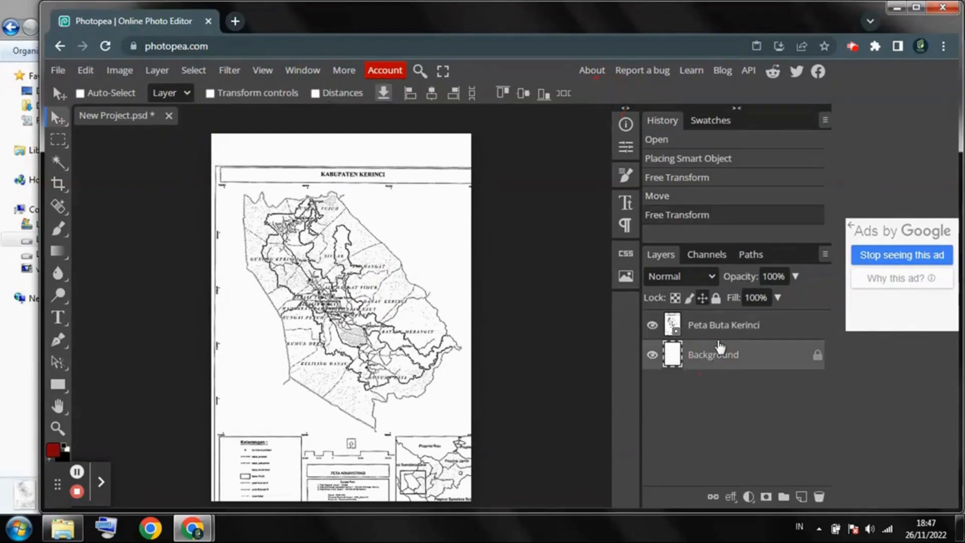
pyautogui.click(734, 326)
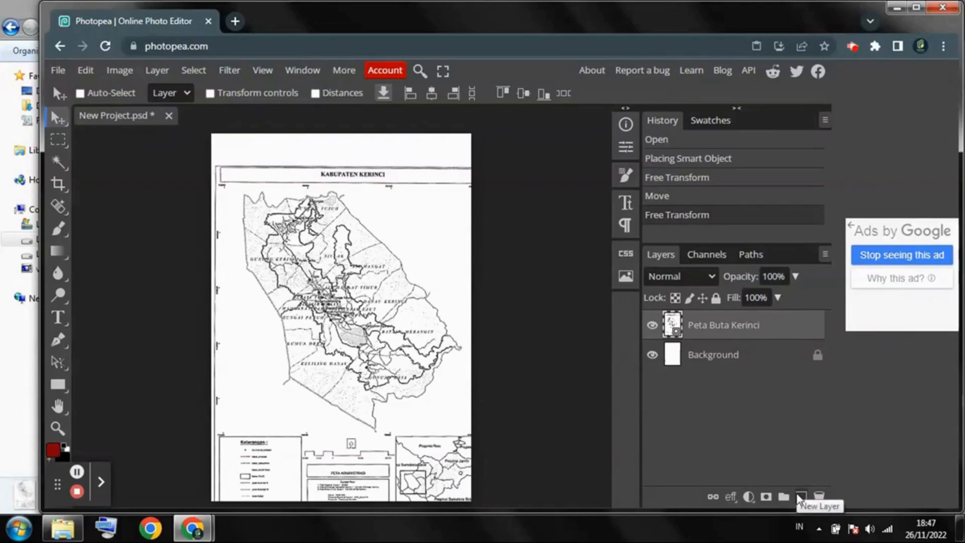
pyautogui.click(800, 497)
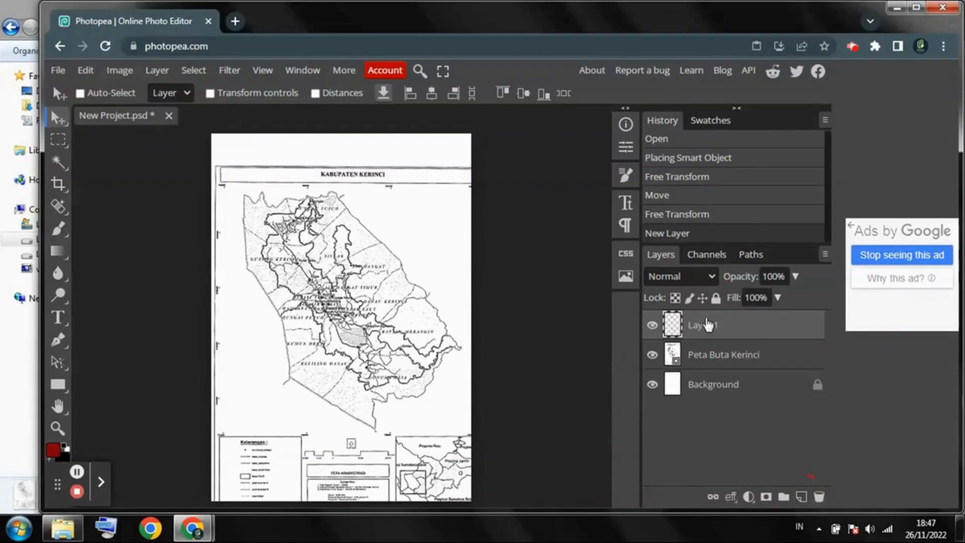
# Set up the Brush tool with a black foreground colour (000000) and a size of 44 px for painting on Layer 1
pyautogui.click(58, 427)
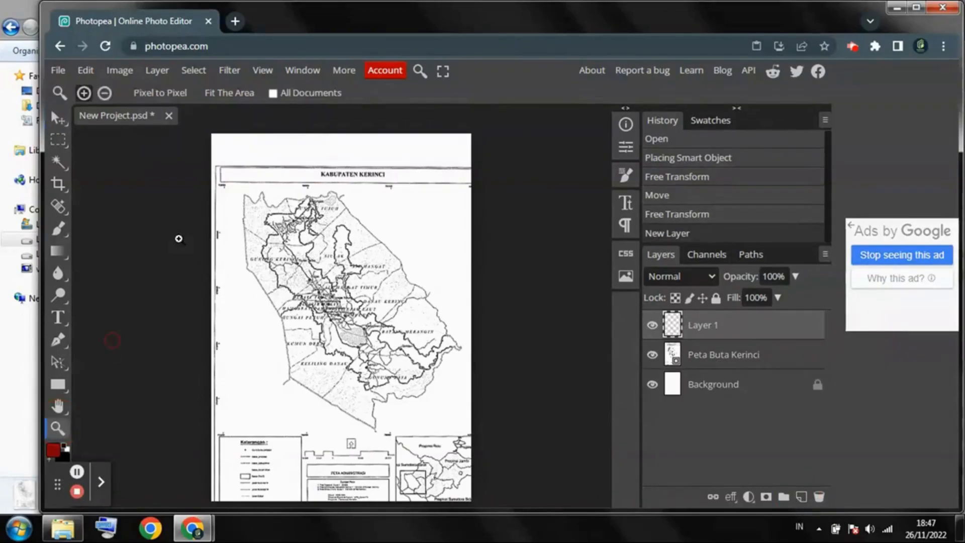
pyautogui.click(265, 238)
pyautogui.click(331, 282)
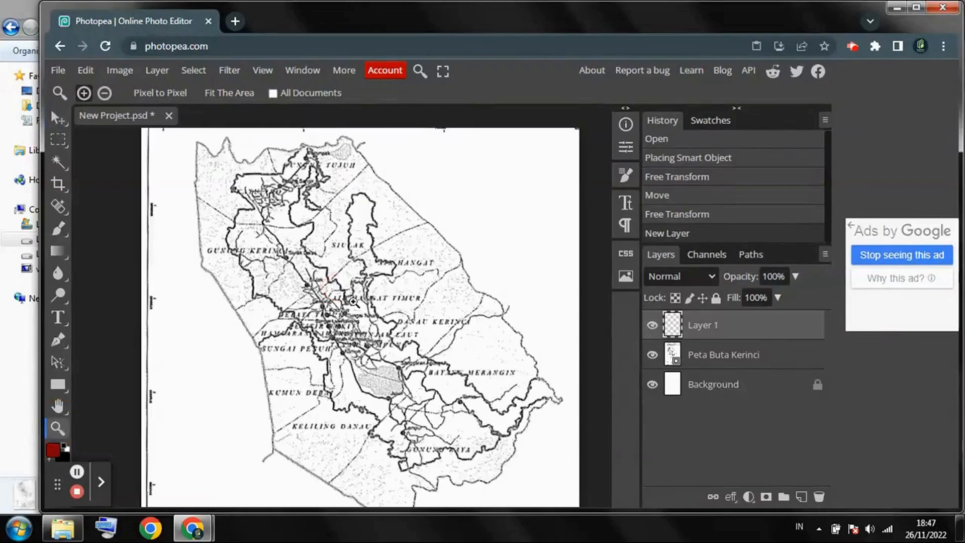
pyautogui.scroll(-3, 382, 283)
pyautogui.click(105, 93)
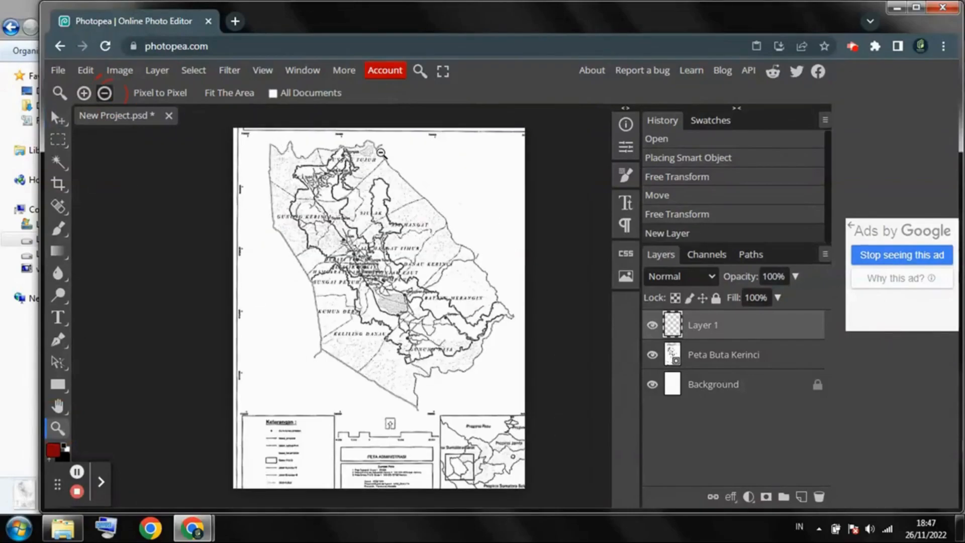
pyautogui.click(59, 230)
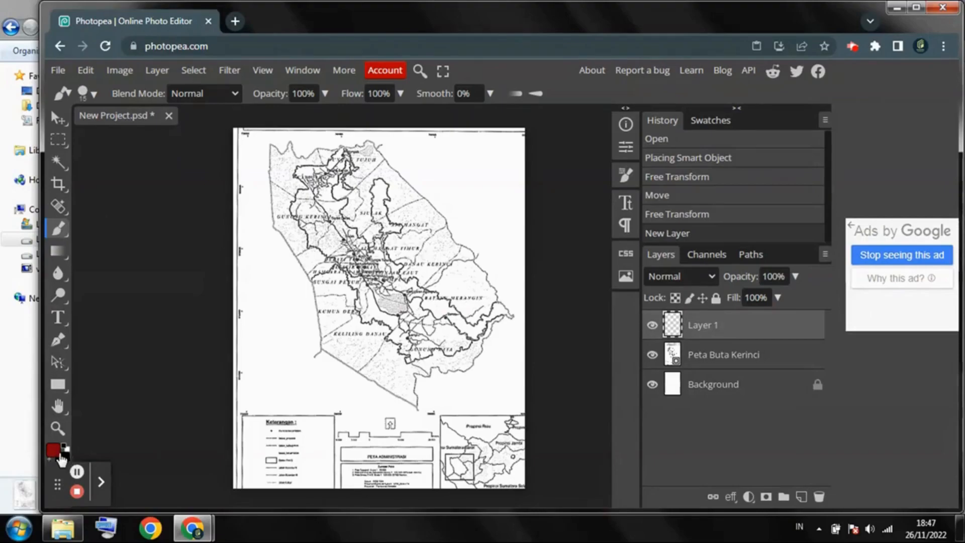
pyautogui.click(52, 454)
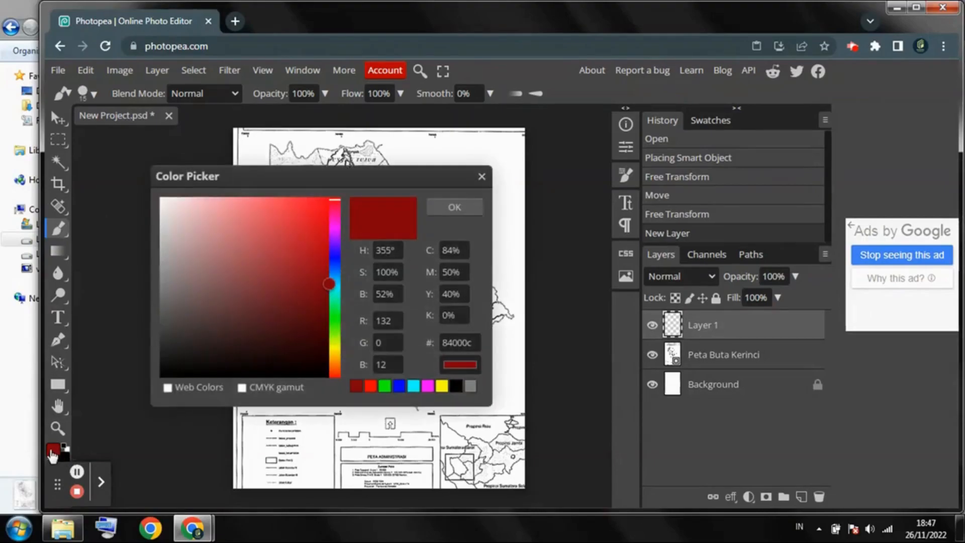
pyautogui.moveTo(213, 310); pyautogui.dragTo(133, 387)
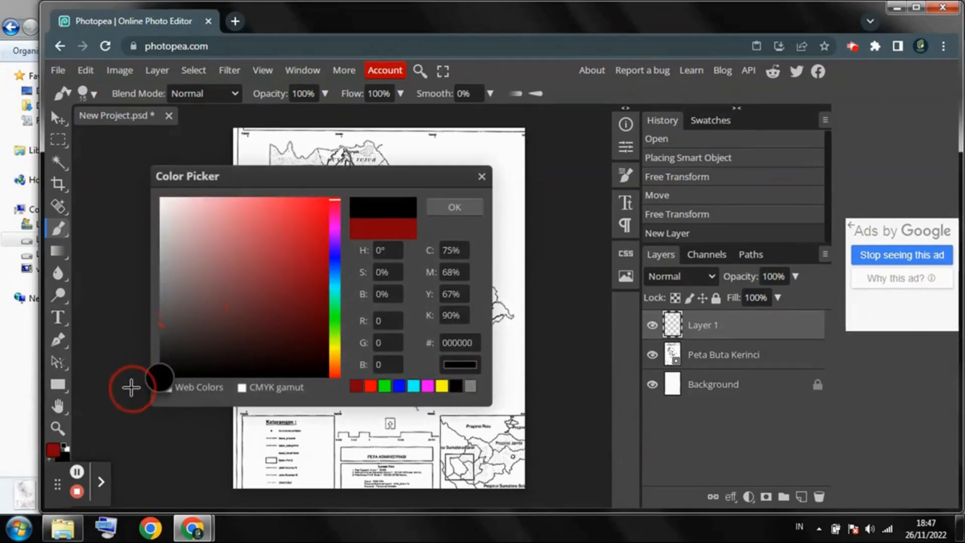
pyautogui.click(439, 217)
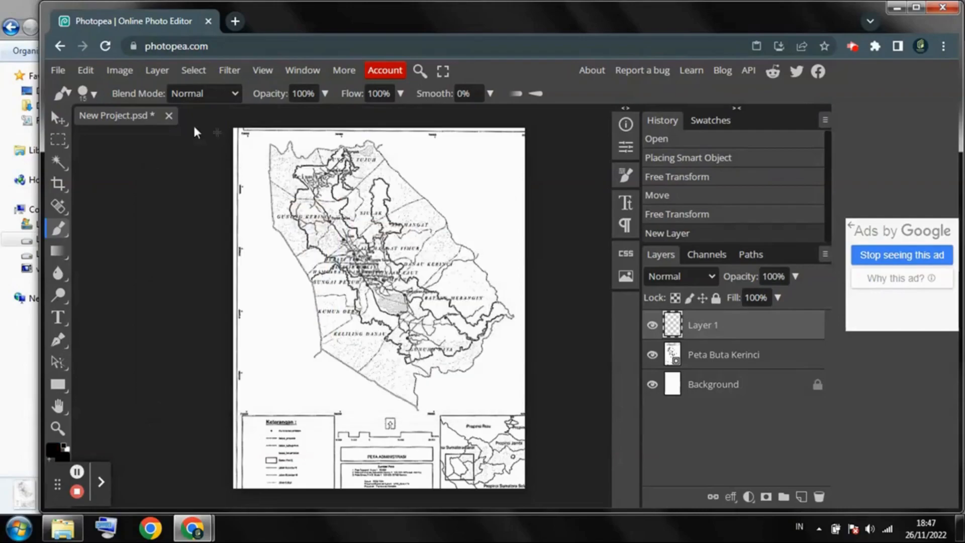
pyautogui.click(98, 95)
pyautogui.moveTo(176, 133)
pyautogui.mouseDown()
pyautogui.moveTo(209, 136)
pyautogui.moveTo(170, 133)
pyautogui.moveTo(190, 140)
pyautogui.mouseUp()
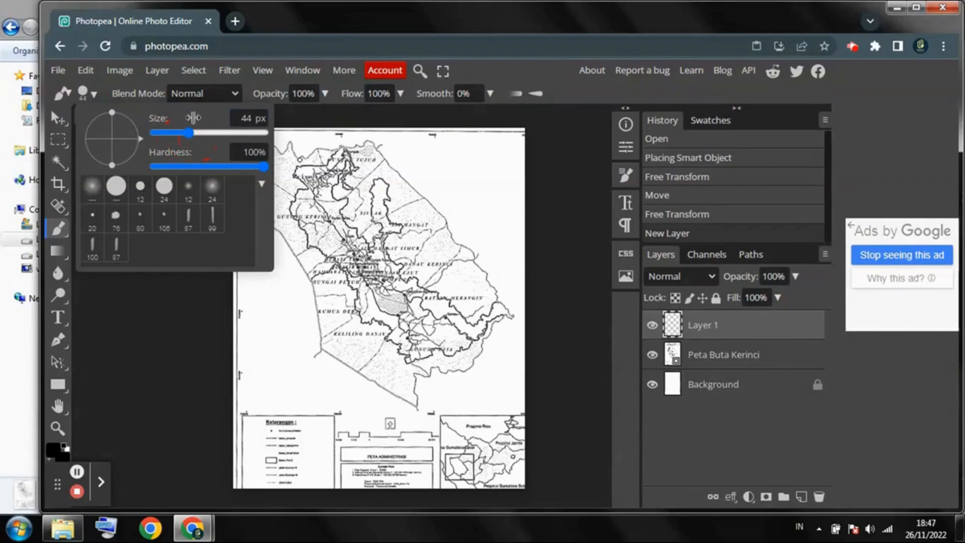
pyautogui.click(95, 94)
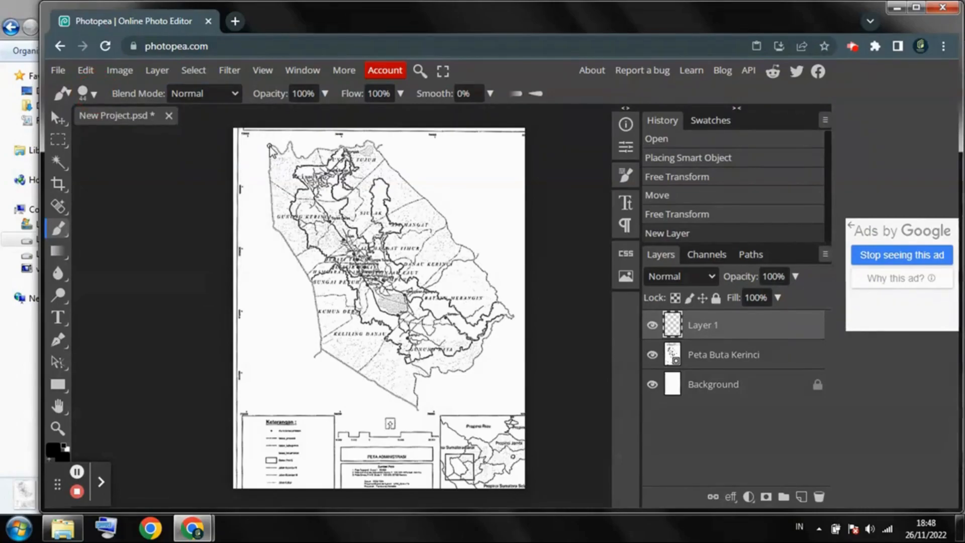
# Paint over the western boundary of Kabupaten Kerinci on Layer 1, from the northwest corner to the southern tip
pyautogui.click(61, 365)
pyautogui.click(63, 231)
pyautogui.moveTo(270, 145)
pyautogui.mouseDown()
pyautogui.moveTo(279, 240)
pyautogui.moveTo(377, 379)
pyautogui.moveTo(414, 409)
pyautogui.mouseUp()
pyautogui.moveTo(415, 409)
pyautogui.mouseDown()
pyautogui.moveTo(477, 355)
pyautogui.moveTo(500, 297)
pyautogui.moveTo(388, 150)
pyautogui.moveTo(303, 156)
pyautogui.mouseUp()
pyautogui.scroll(1, 303, 155)
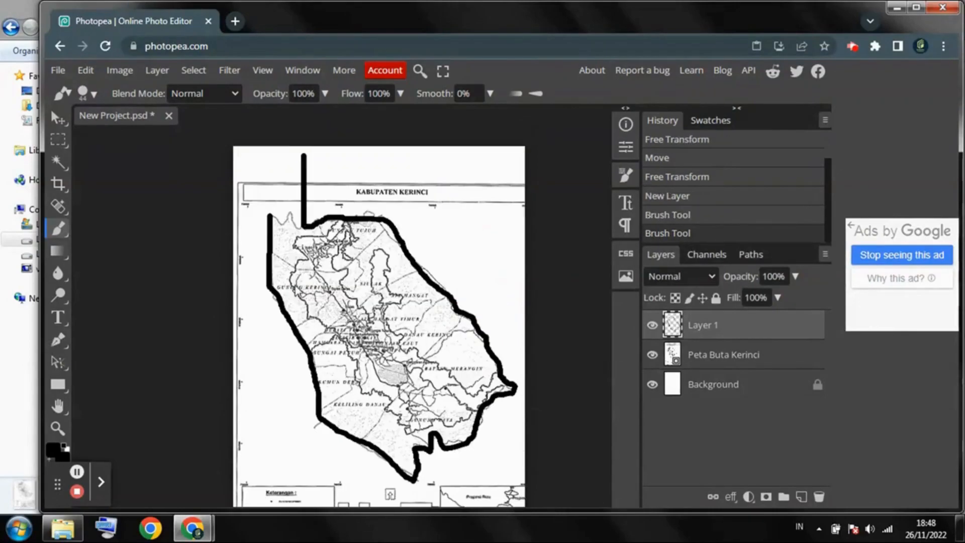
pyautogui.hotkey('ctrl', 'z')
# Paint over the northern and eastern boundary of Kabupaten Kerinci, closing the outline at the southern tip
pyautogui.moveTo(270, 216)
pyautogui.mouseDown()
pyautogui.moveTo(369, 214)
pyautogui.moveTo(453, 312)
pyautogui.mouseUp()
pyautogui.moveTo(424, 448); pyautogui.dragTo(413, 478)
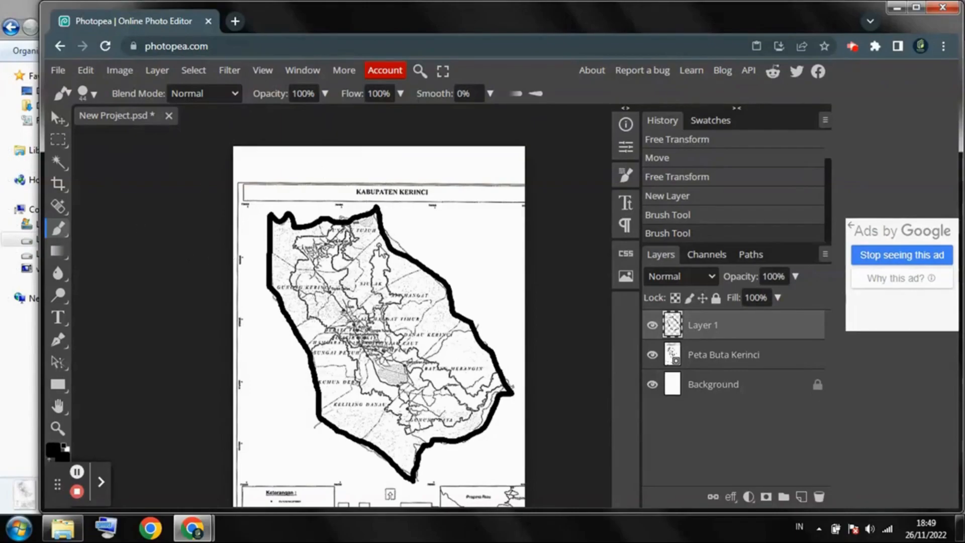
# Keep the brush colour black (000000) and set the brush size to 18 px
pyautogui.click(52, 449)
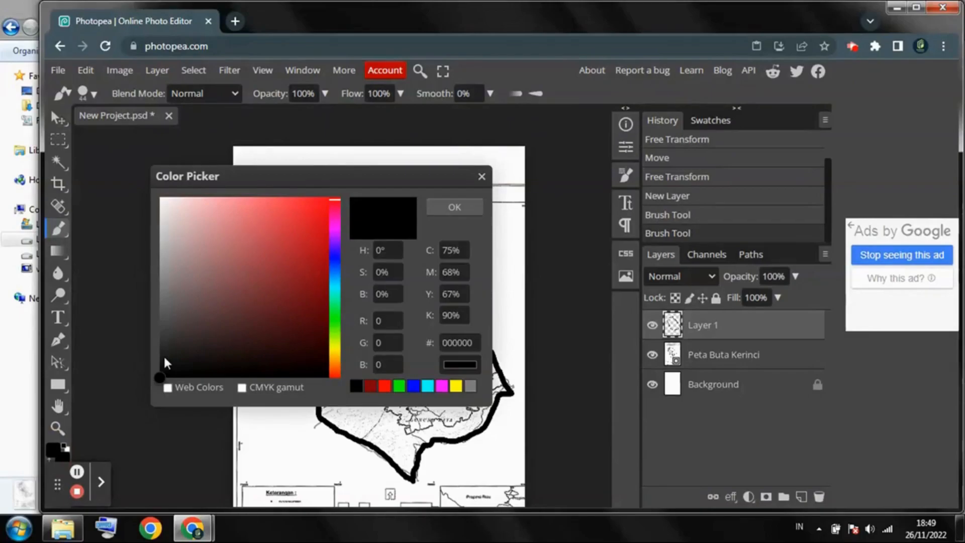
pyautogui.click(454, 207)
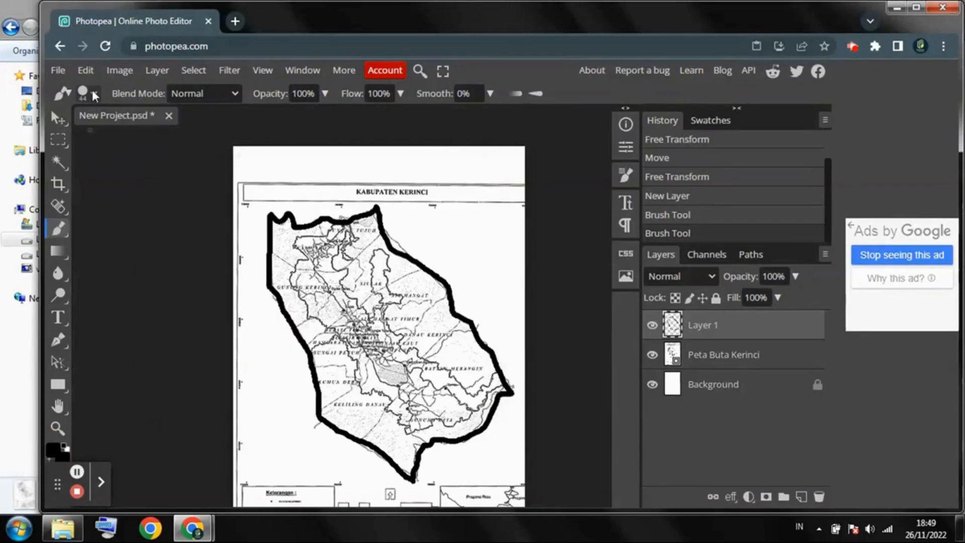
pyautogui.click(92, 90)
pyautogui.moveTo(189, 131); pyautogui.dragTo(165, 129)
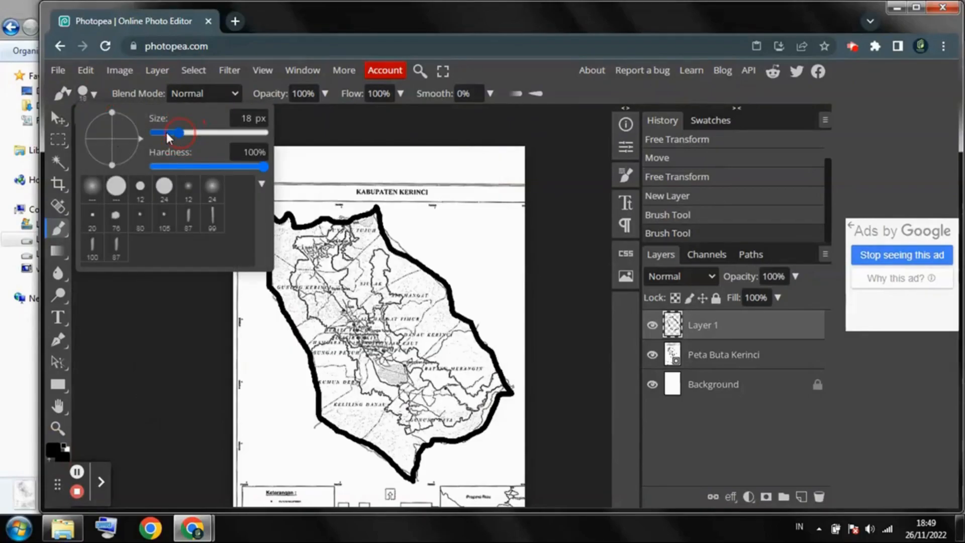
pyautogui.click(92, 94)
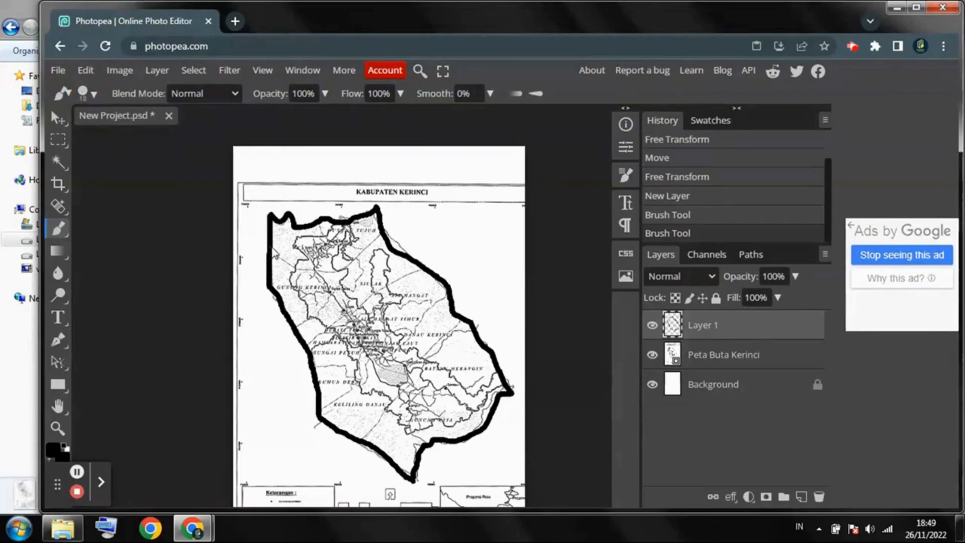
# Trace the internal district boundaries inside the Kerinci outline on Layer 1 with the thin black brush
pyautogui.moveTo(278, 259)
pyautogui.mouseDown()
pyautogui.moveTo(333, 271)
pyautogui.moveTo(381, 227)
pyautogui.mouseUp()
pyautogui.moveTo(322, 224); pyautogui.dragTo(366, 251)
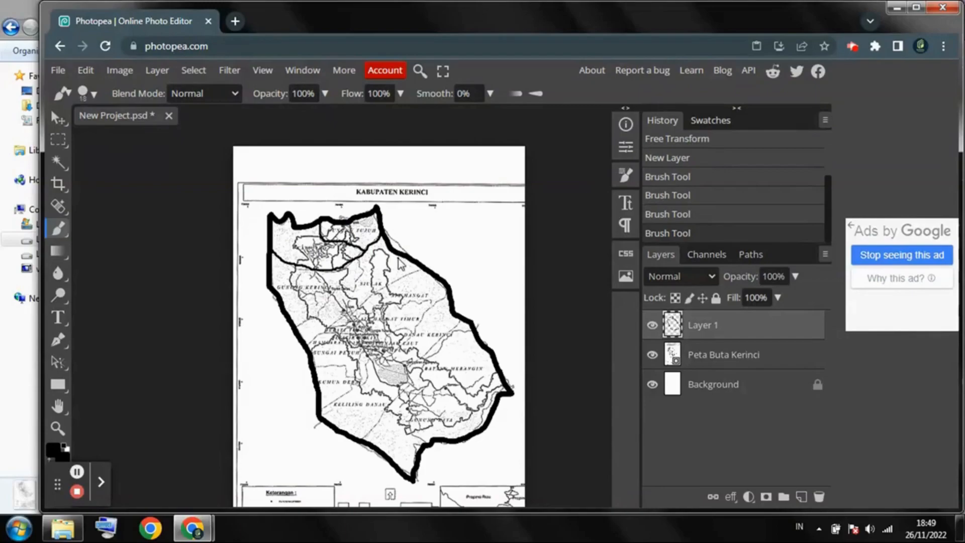
pyautogui.moveTo(360, 267)
pyautogui.mouseDown()
pyautogui.moveTo(354, 289)
pyautogui.moveTo(333, 290)
pyautogui.moveTo(328, 310)
pyautogui.moveTo(298, 329)
pyautogui.moveTo(312, 342)
pyautogui.moveTo(425, 268)
pyautogui.mouseUp()
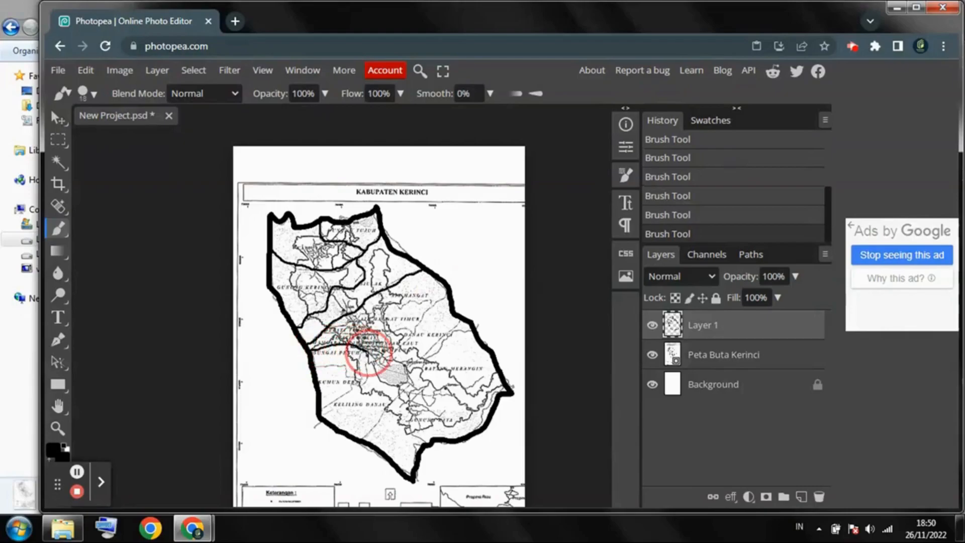
pyautogui.moveTo(371, 355)
pyautogui.mouseDown()
pyautogui.moveTo(364, 380)
pyautogui.moveTo(322, 410)
pyautogui.mouseUp()
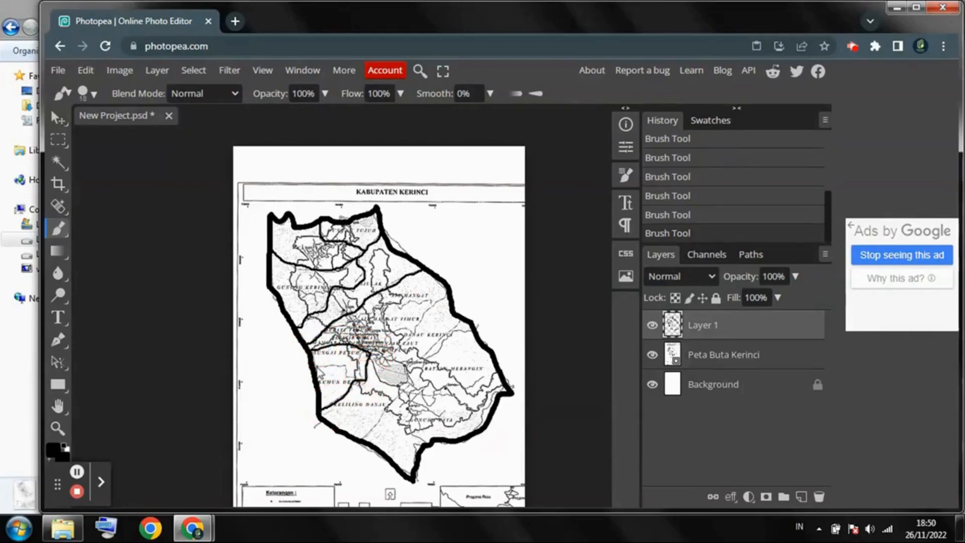
pyautogui.moveTo(318, 368); pyautogui.dragTo(362, 383)
pyautogui.hotkey('ctrl', 'z')
pyautogui.moveTo(446, 293); pyautogui.dragTo(373, 354)
pyautogui.moveTo(361, 439); pyautogui.dragTo(371, 353)
pyautogui.moveTo(405, 383)
pyautogui.mouseDown()
pyautogui.moveTo(464, 322)
pyautogui.moveTo(468, 407)
pyautogui.moveTo(511, 391)
pyautogui.mouseUp()
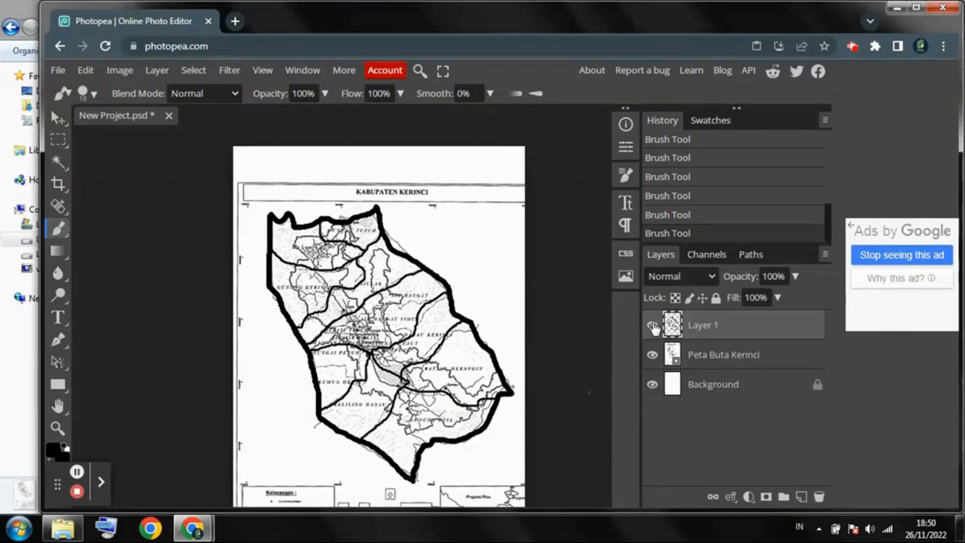
# Toggle the visibility of the Peta Buta Kerinci layer to check the traced borders alone, leaving the layer visible
pyautogui.click(651, 357)
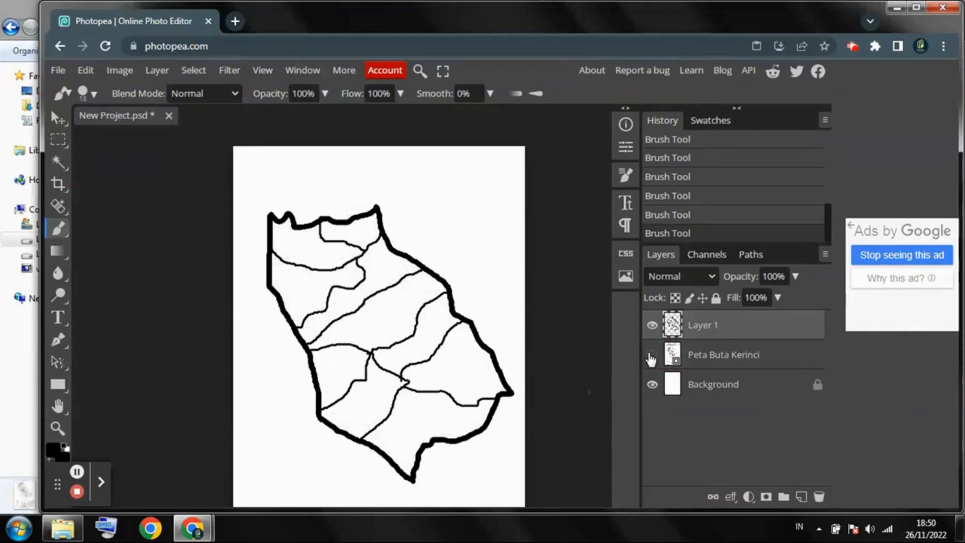
pyautogui.click(651, 356)
pyautogui.click(651, 356)
pyautogui.click(651, 356)
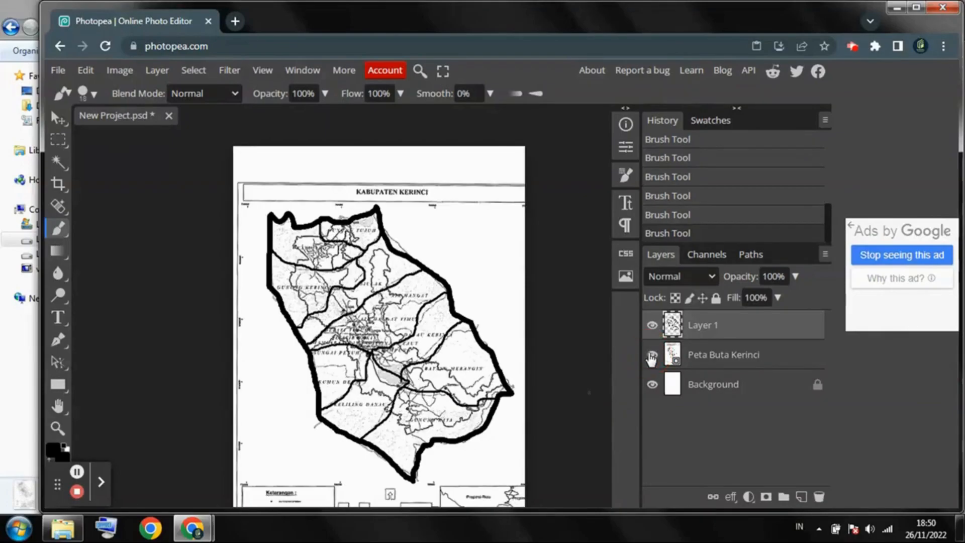
pyautogui.click(652, 356)
pyautogui.click(651, 356)
# View the crop table in the Hasil Pertanian Kabupaten Kerinci image from File Explorer, close it, and return to Photopea
pyautogui.click(62, 527)
pyautogui.click(328, 106)
pyautogui.doubleClick(328, 105)
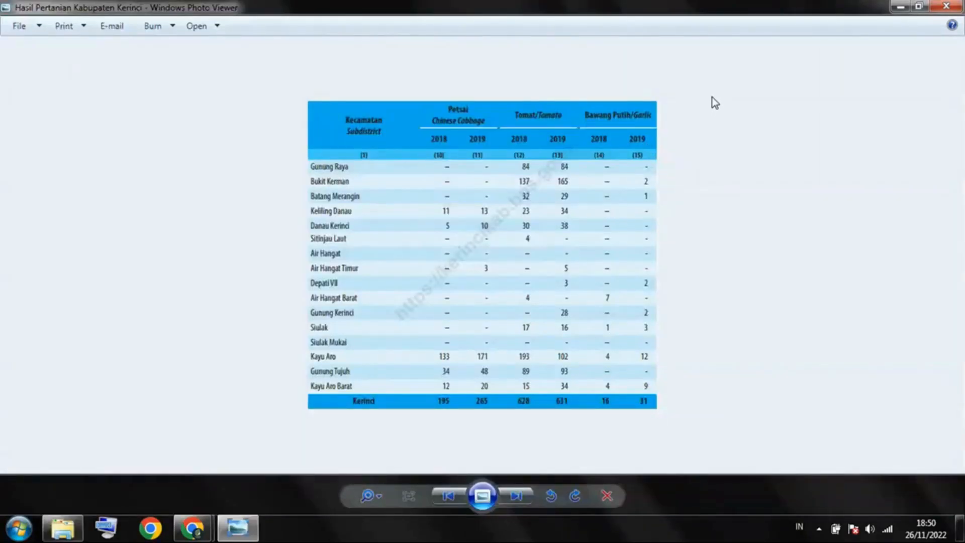
pyautogui.click(946, 6)
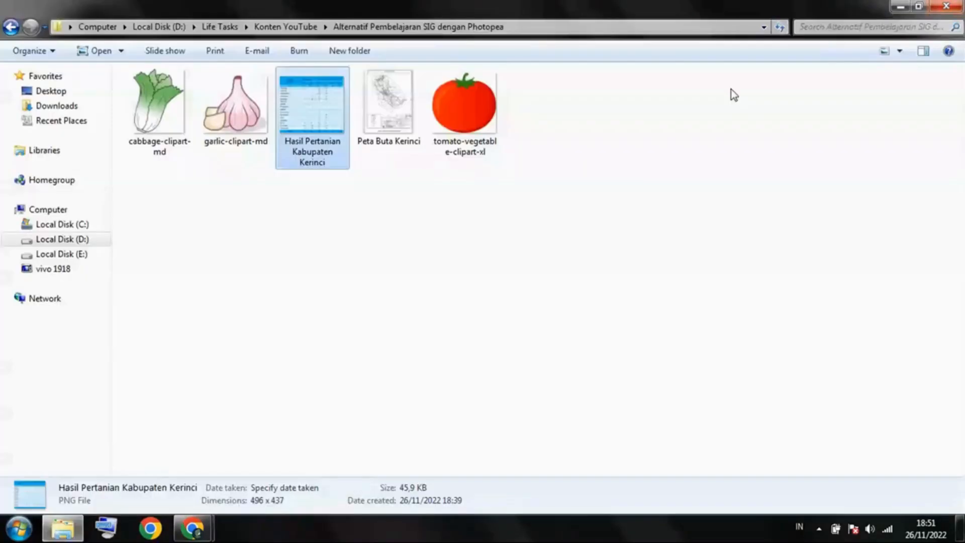
pyautogui.moveTo(193, 528)
pyautogui.click(161, 448)
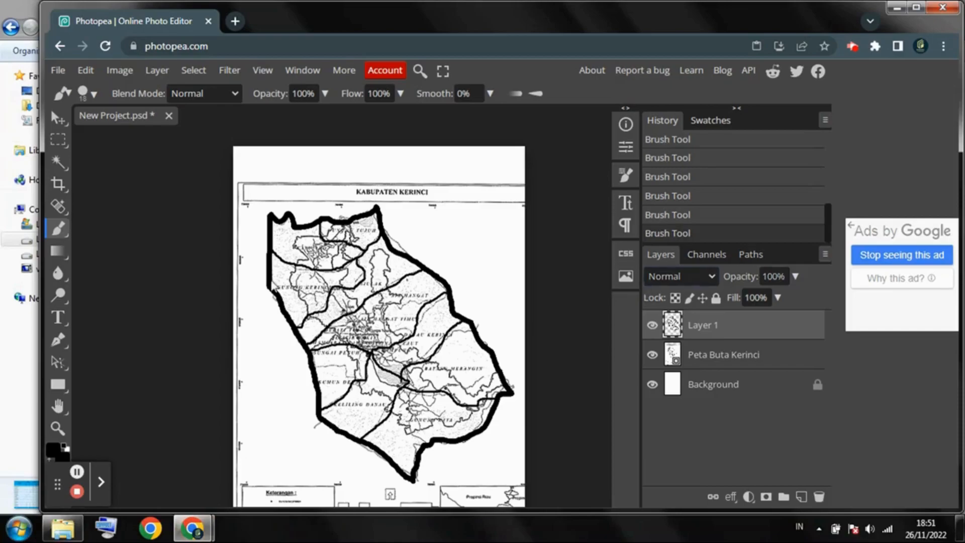
# Add the text label "Gunung Krinci" over the Gunung Kerinci district on the western side of the map
pyautogui.click(57, 317)
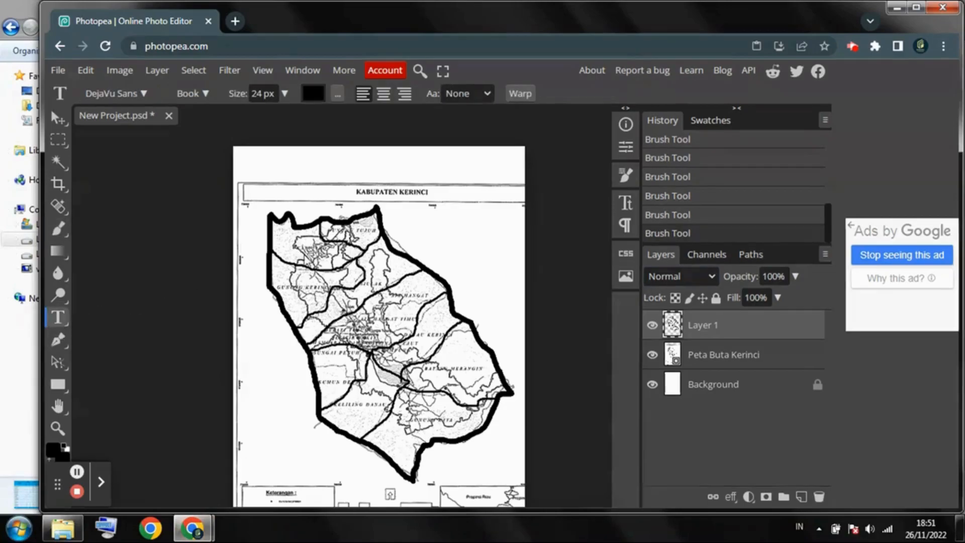
pyautogui.click(284, 291)
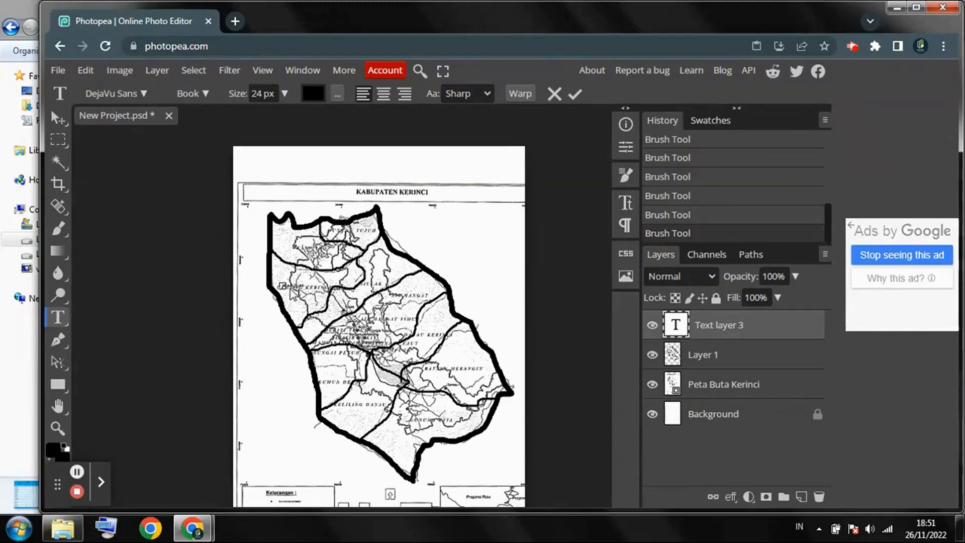
pyautogui.write('Gunu')
# Set the text size of the Gunung Krinci label to 50 px and commit the text
pyautogui.click(289, 93)
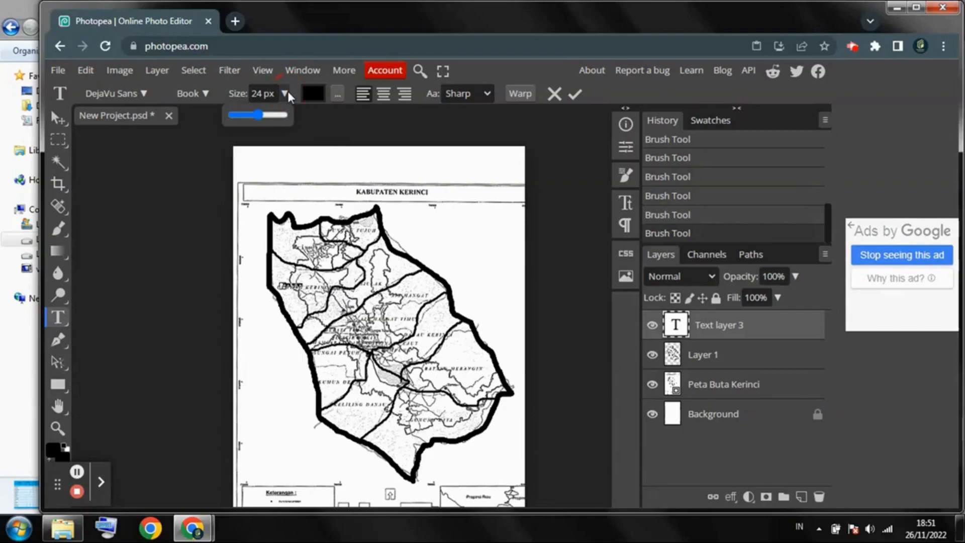
pyautogui.moveTo(262, 112)
pyautogui.mouseDown()
pyautogui.moveTo(279, 116)
pyautogui.moveTo(266, 116)
pyautogui.mouseUp()
pyautogui.click(263, 93)
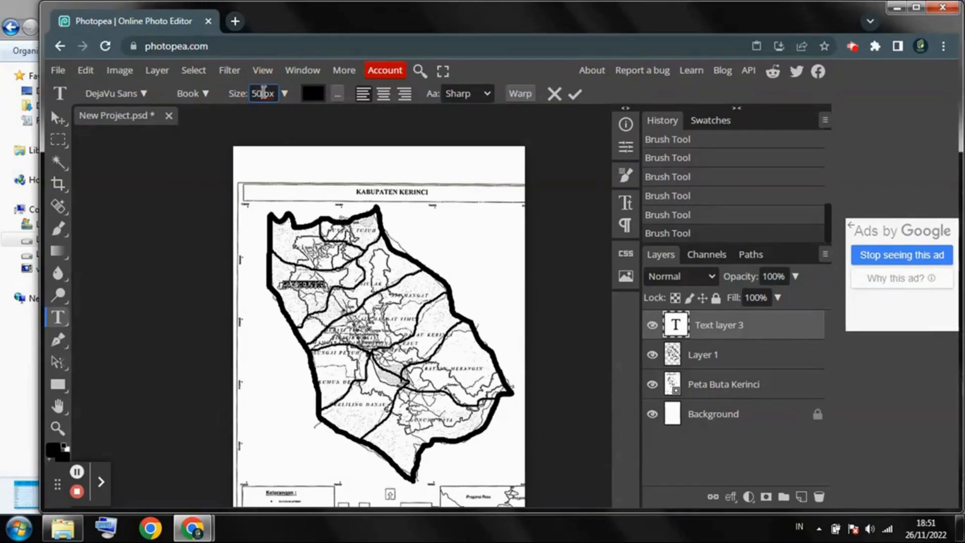
pyautogui.press('Return')
pyautogui.click(652, 384)
pyautogui.click(652, 384)
pyautogui.click(304, 285)
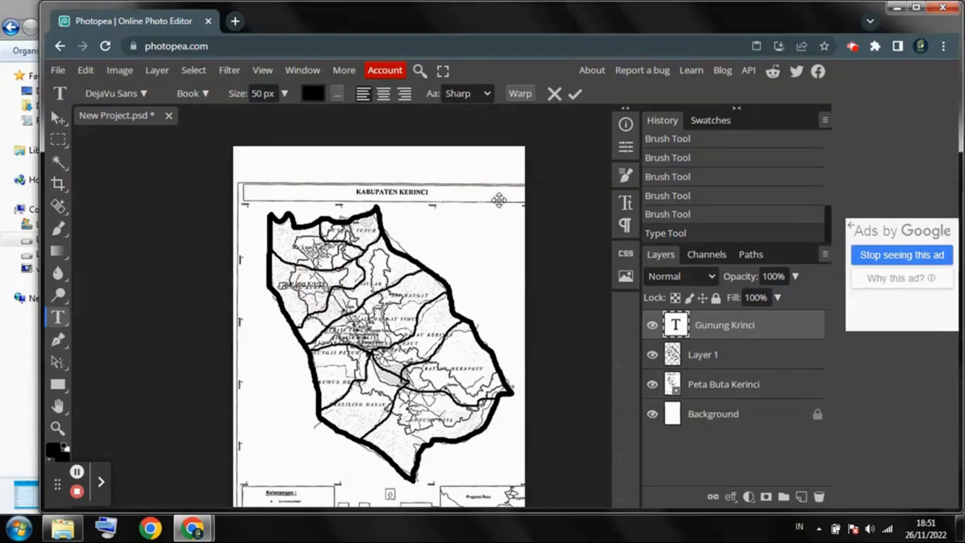
pyautogui.click(572, 96)
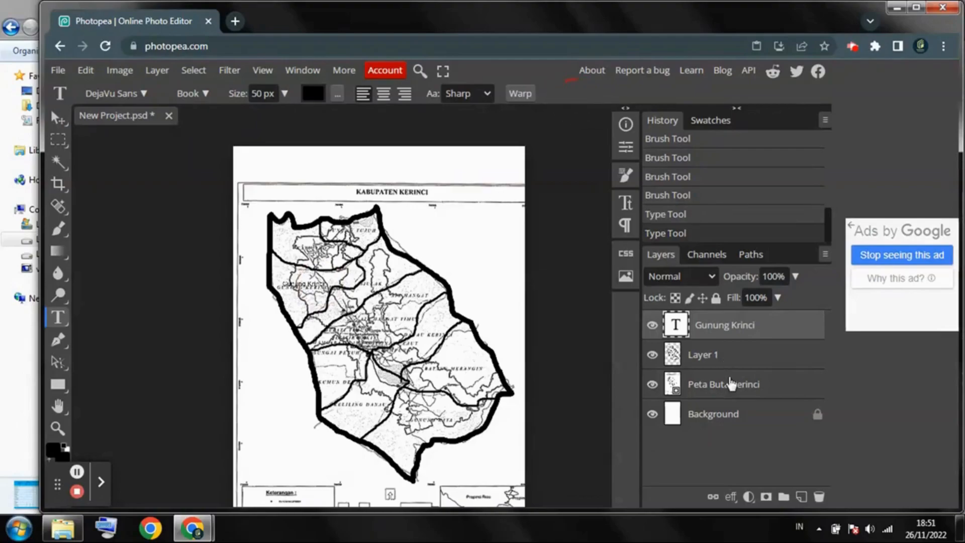
# Duplicate the Gunung Krinci text layer and move the copy up into the northwestern district
pyautogui.press('v')
pyautogui.hotkey('ctrl', 'd')
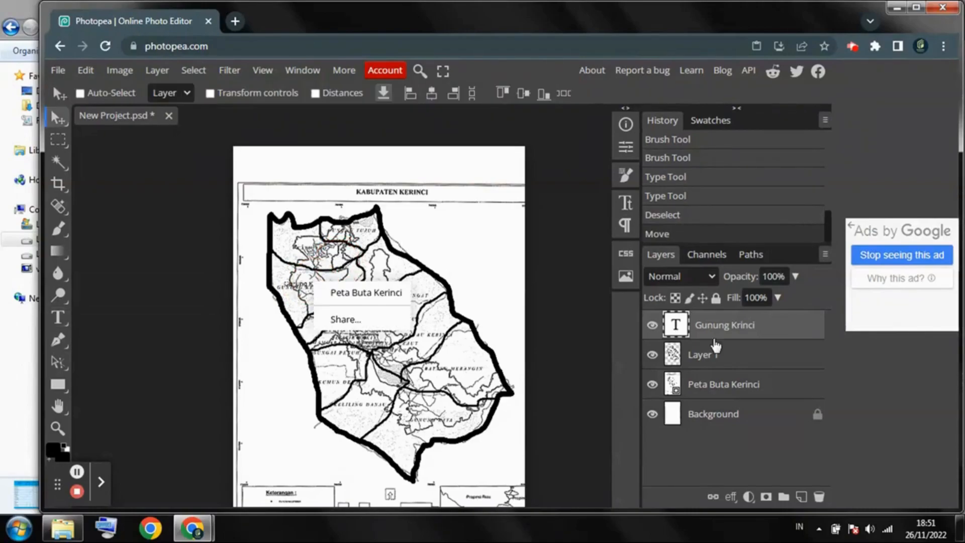
pyautogui.rightClick(713, 332)
pyautogui.click(618, 174)
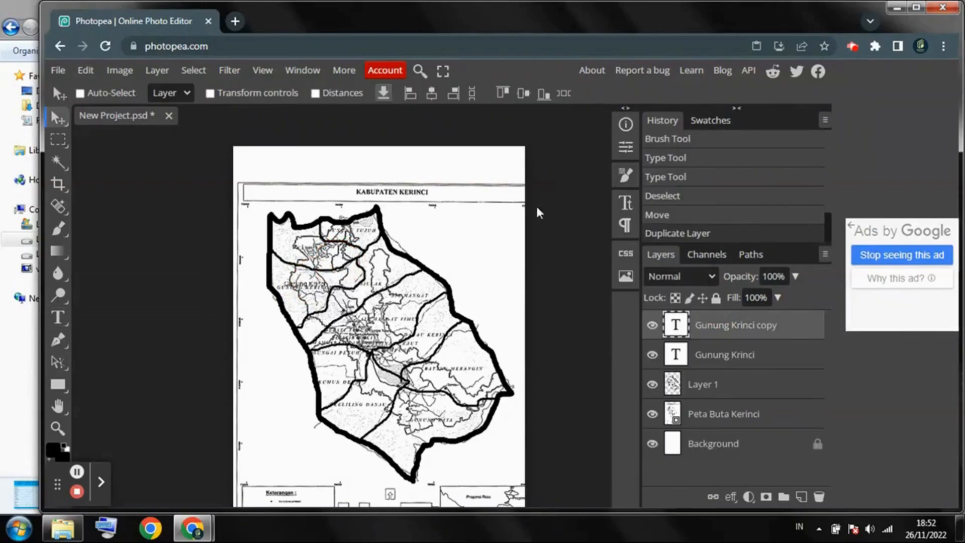
pyautogui.moveTo(314, 287); pyautogui.dragTo(316, 249)
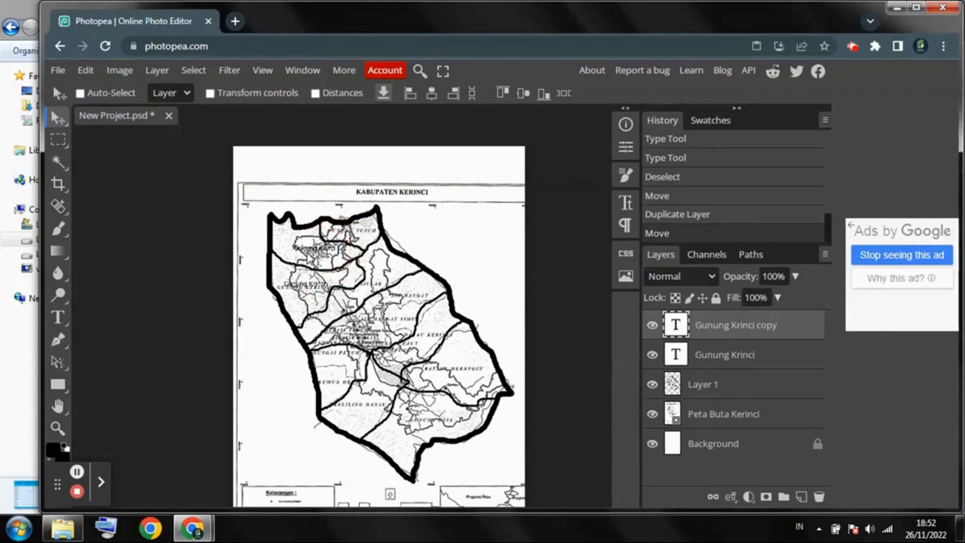
# Replace the duplicated label's text with "Kayu Ar" and commit it
pyautogui.doubleClick(313, 248)
pyautogui.press('BackSpace')
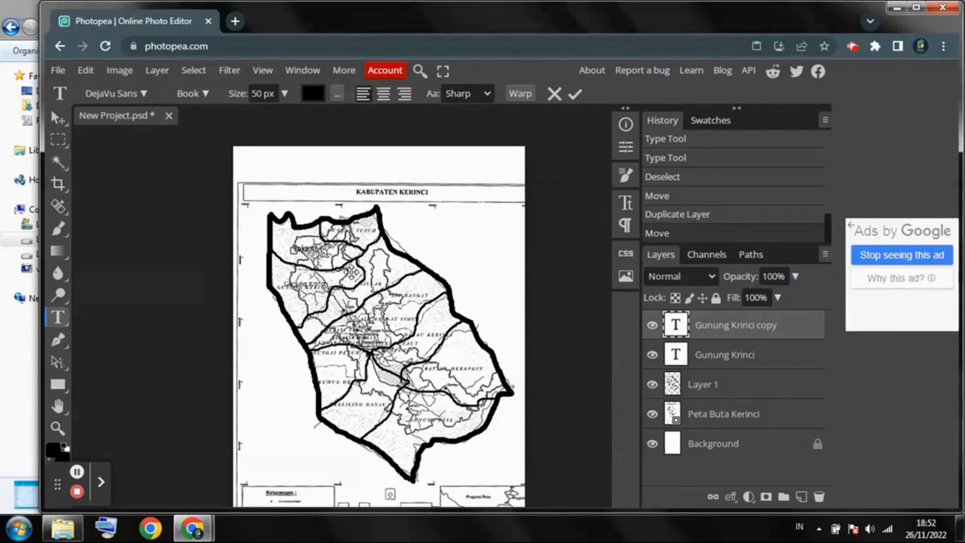
pyautogui.click(575, 94)
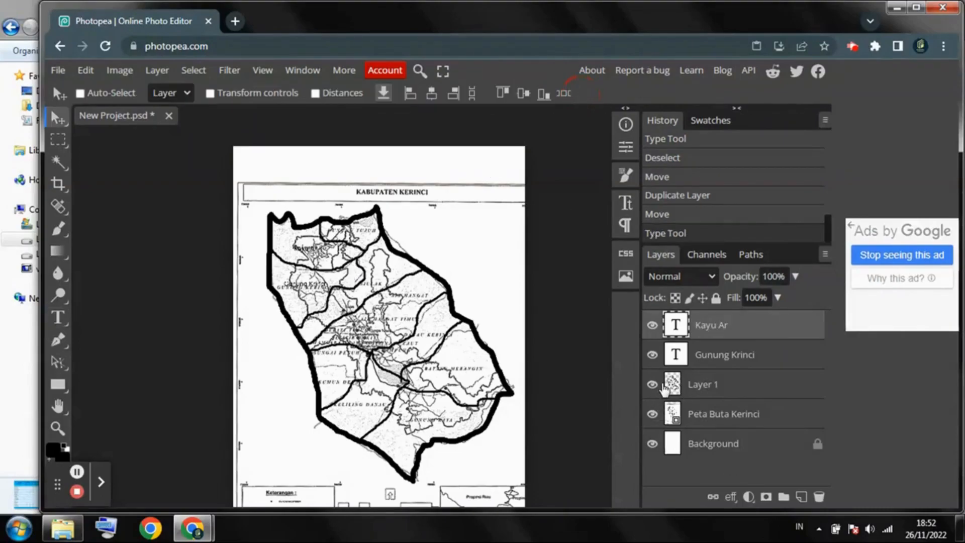
# Hide the Peta Buta Kerinci layer, shift the northwestern label slightly west, and complete its text to "Kayu Aro"
pyautogui.click(652, 414)
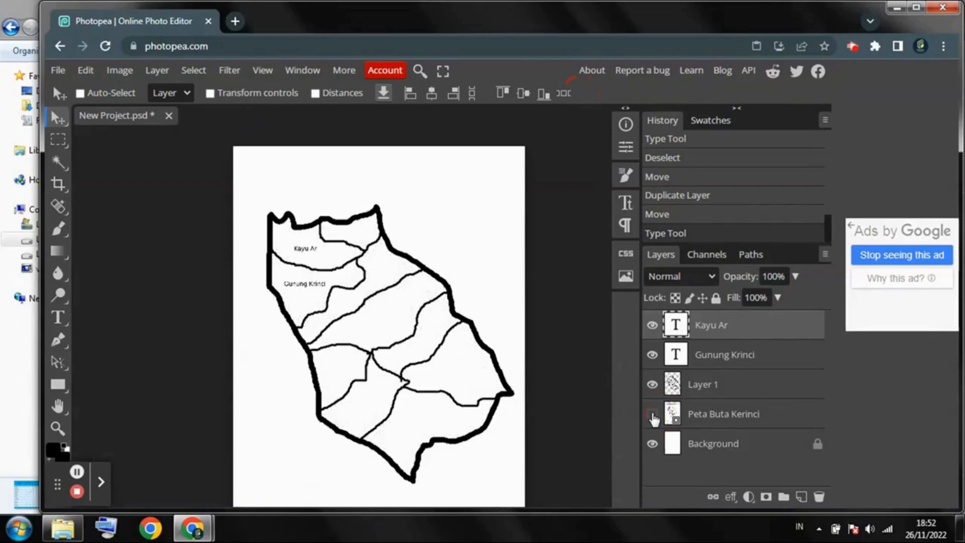
pyautogui.click(78, 282)
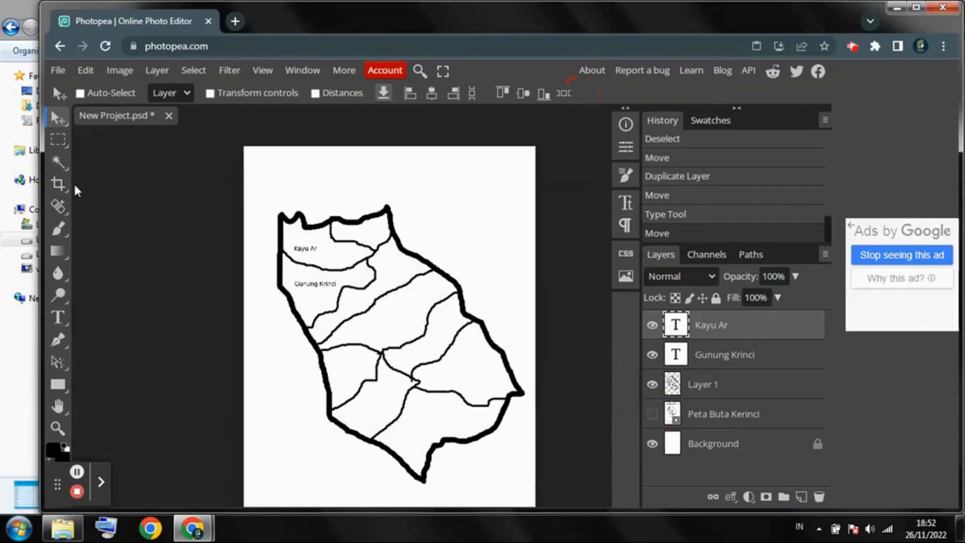
pyautogui.doubleClick(304, 248)
pyautogui.press('Right')
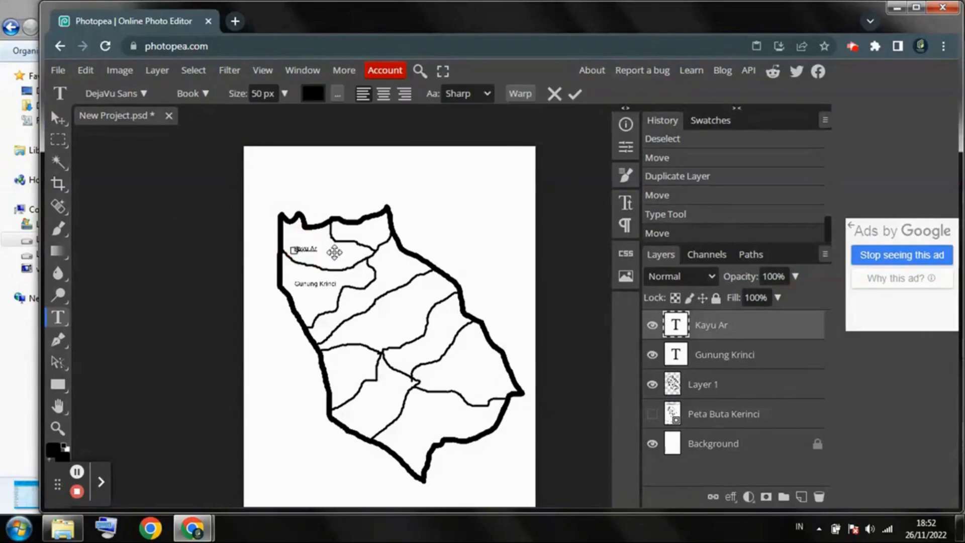
pyautogui.write('o')
pyautogui.click(575, 94)
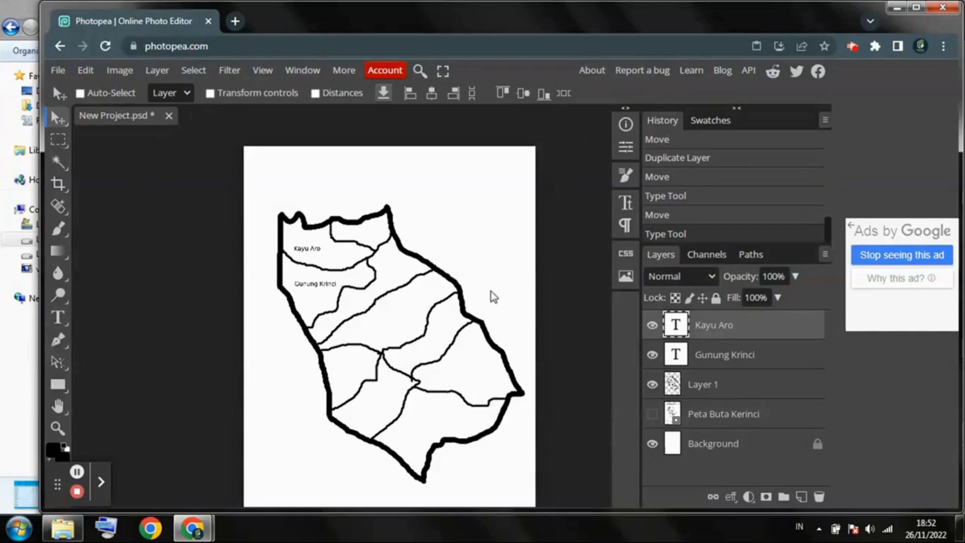
# Duplicate the Kayu Aro label, move the copy into the northern district, and change its text to "Gunung Tujuh"
pyautogui.rightClick(761, 329)
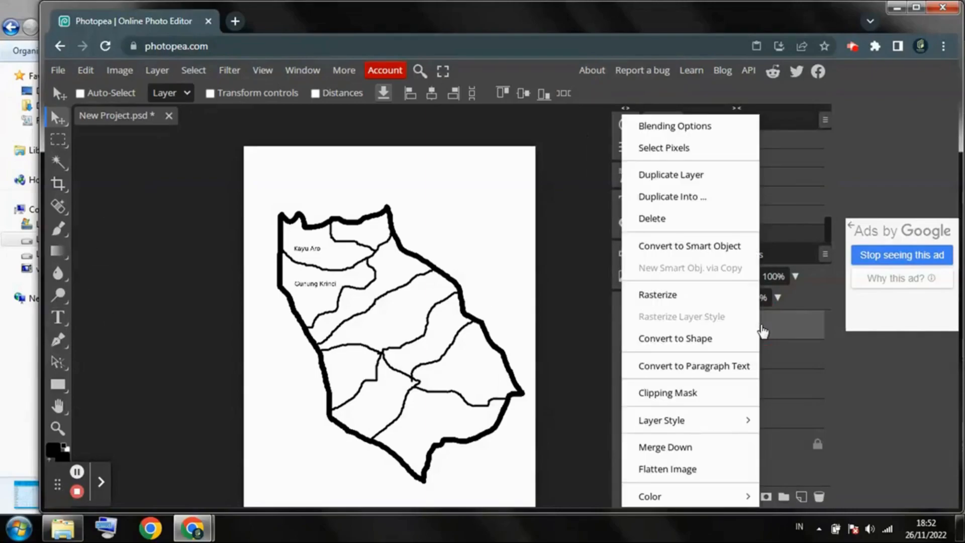
pyautogui.click(674, 179)
pyautogui.moveTo(311, 254); pyautogui.dragTo(401, 312)
pyautogui.click(57, 317)
pyautogui.write('Gunung Tujuh')
pyautogui.click(575, 94)
# Duplicate the Gunung Tujuh label and retext the copy as "Siulak" in the district just to the southeast
pyautogui.rightClick(769, 325)
pyautogui.click(680, 175)
pyautogui.click(57, 317)
pyautogui.tripleClick(402, 269)
pyautogui.write('Siulak')
pyautogui.click(58, 117)
pyautogui.hotkey('ctrl', 'd')
# Duplicate the Siulak label and retext the copy as "Air Hangat" in the district below Siulak
pyautogui.rightClick(760, 333)
pyautogui.click(676, 175)
pyautogui.click(58, 317)
pyautogui.tripleClick(402, 312)
pyautogui.write('Air Hangat')
pyautogui.click(58, 118)
# Duplicate the Air Hangat label and make the copy read "Sungai Penuh" in the western district south of it
pyautogui.rightClick(733, 327)
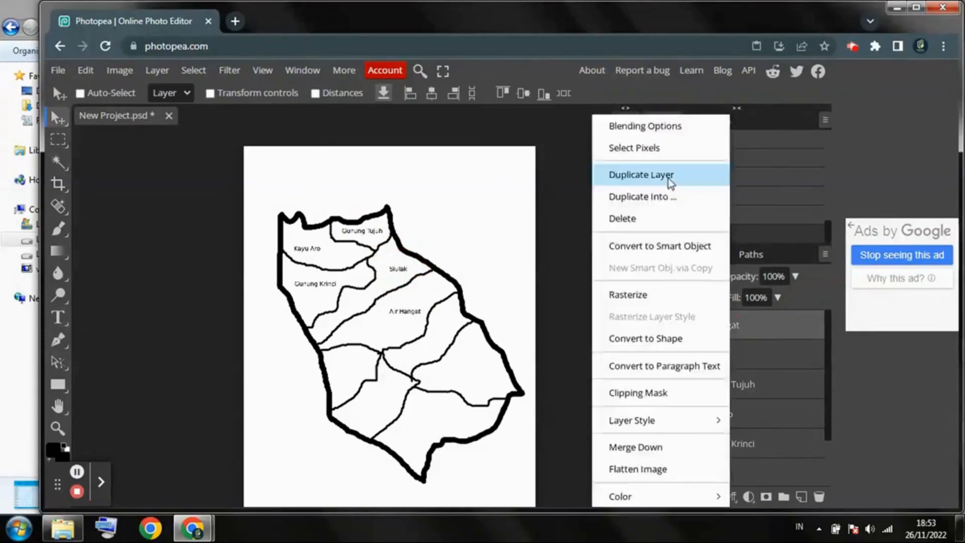
pyautogui.write('Sungai Penuh')
pyautogui.click(58, 118)
# Duplicate the Sungai Penuh label and retext the copy as "Keliling Danau" in the district to its south
pyautogui.rightClick(732, 327)
pyautogui.click(664, 176)
pyautogui.moveTo(353, 365); pyautogui.dragTo(433, 420)
pyautogui.click(58, 317)
pyautogui.tripleClick(382, 406)
pyautogui.write('Keliling Danau')
pyautogui.click(574, 94)
pyautogui.click(58, 117)
# Duplicate the Keliling Danau label and retext the copy as "Bukit Kerman" in the southernmost district
pyautogui.rightClick(735, 327)
pyautogui.click(663, 176)
pyautogui.click(58, 317)
pyautogui.tripleClick(433, 418)
pyautogui.write('Bukit Kerman')
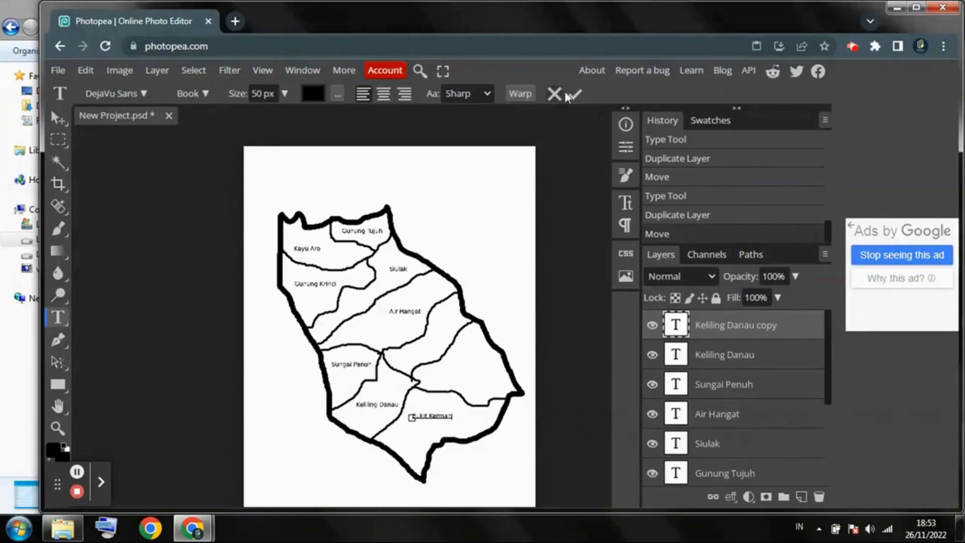
# Add the label "Batang Merangin" in the eastern district above Bukit Kerman
pyautogui.click(58, 317)
pyautogui.tripleClick(473, 375)
pyautogui.moveTo(468, 386); pyautogui.dragTo(456, 339)
pyautogui.write('Batang Merangin')
pyautogui.click(58, 118)
# Duplicate the Batang Merangin label, change the copy to "Air Hangat Timur", and position it in the district north of Batang Merangin
pyautogui.rightClick(721, 329)
pyautogui.click(663, 176)
pyautogui.tripleClick(432, 351)
pyautogui.write('Air Hangat Timur')
pyautogui.click(58, 118)
pyautogui.click(442, 346)
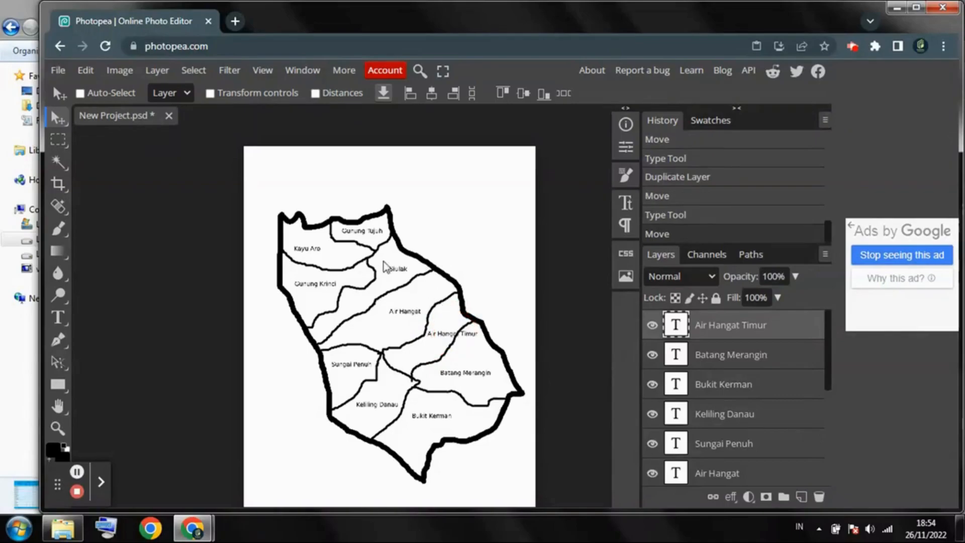
# Add the centre-aligned title "PERSEBARAN HASIL PERTANIAN KABUPATEN KERINCI" above the map, breaking it into two lines
pyautogui.click(55, 320)
pyautogui.click(354, 178)
pyautogui.write('PERSEBARAN HASIL PERTANIAN KABUPATEN')
pyautogui.write(' KERINCI')
pyautogui.click(452, 175)
pyautogui.press('Return')
pyautogui.hotkey('ctrl', 'a')
pyautogui.click(383, 94)
pyautogui.click(574, 95)
# Enlarge the title text, centre it above the map, and clean up the line break before "KABUPATEN KERINCI"
pyautogui.click(58, 118)
pyautogui.doubleClick(425, 174)
pyautogui.click(284, 93)
pyautogui.moveTo(252, 114); pyautogui.dragTo(273, 113)
pyautogui.click(574, 95)
pyautogui.moveTo(389, 175); pyautogui.dragTo(402, 174)
pyautogui.doubleClick(412, 175)
pyautogui.click(412, 174)
pyautogui.press('BackSpace')
pyautogui.click(575, 94)
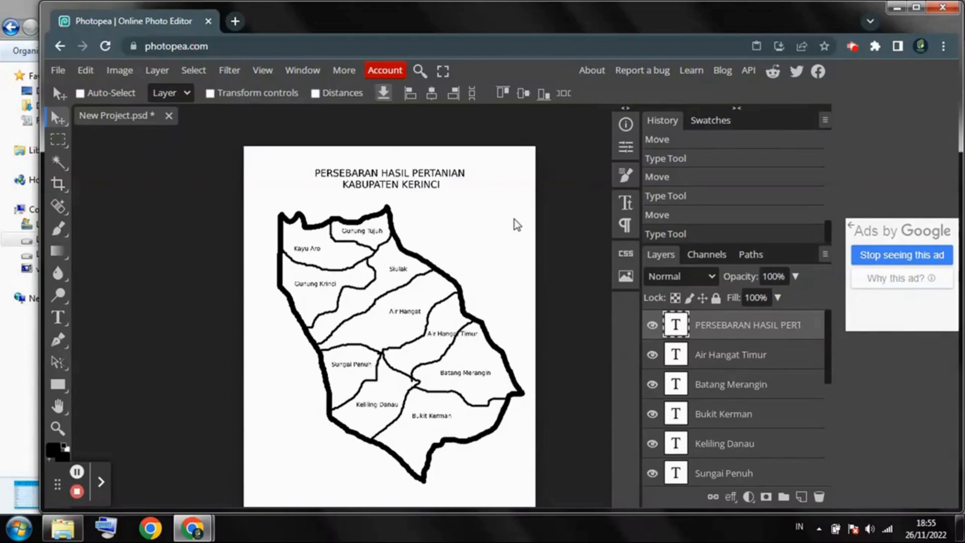
# Merge the district label layers into one layer and add a new empty layer on top of the stack
pyautogui.hotkey('ctrl', 'e')
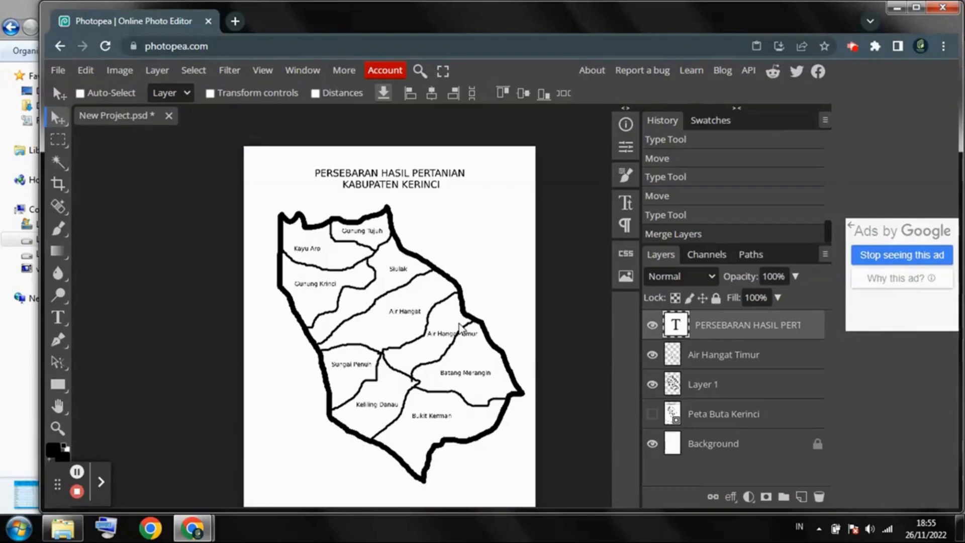
pyautogui.click(801, 497)
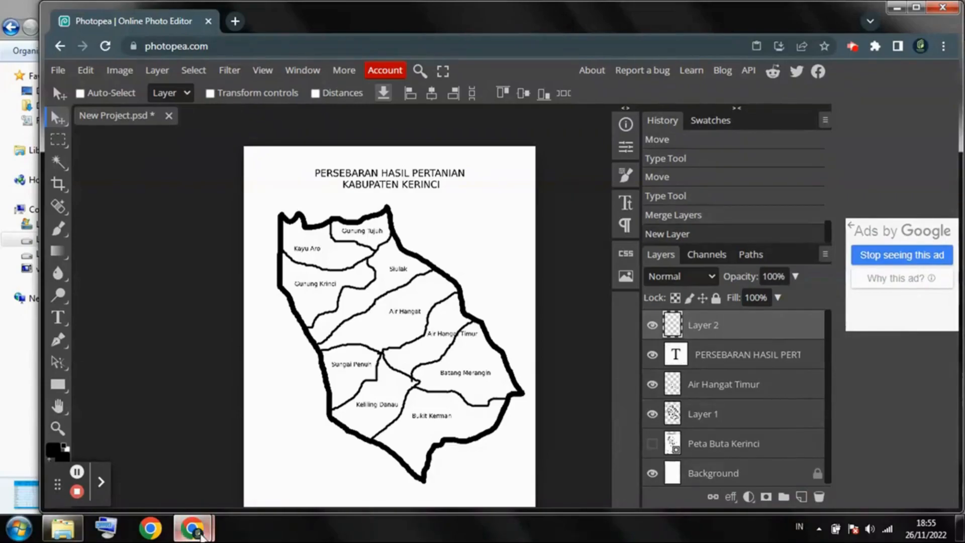
# Open the Hasil Pertanian Kabupaten Kerinci image from the project folder, examine its crop table, and return to Photopea
pyautogui.click(66, 537)
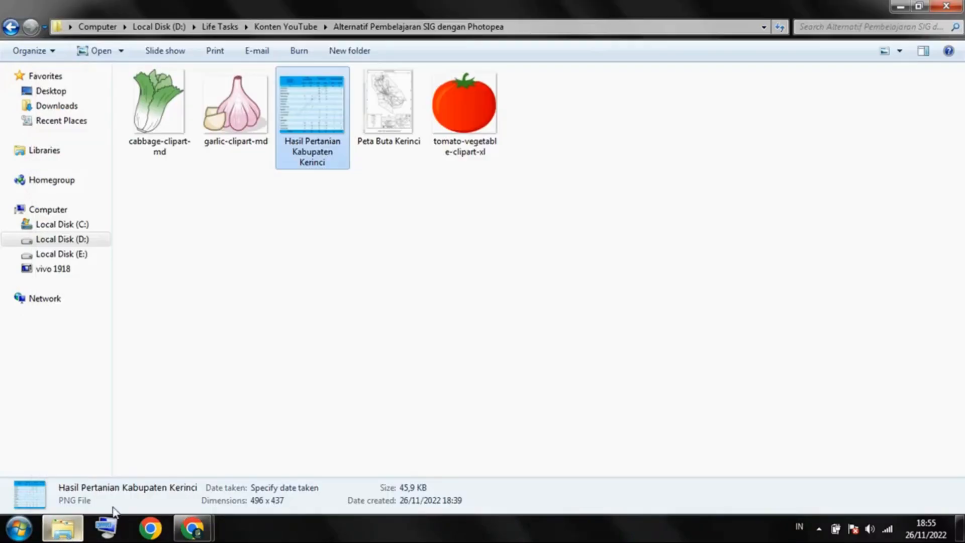
pyautogui.doubleClick(329, 99)
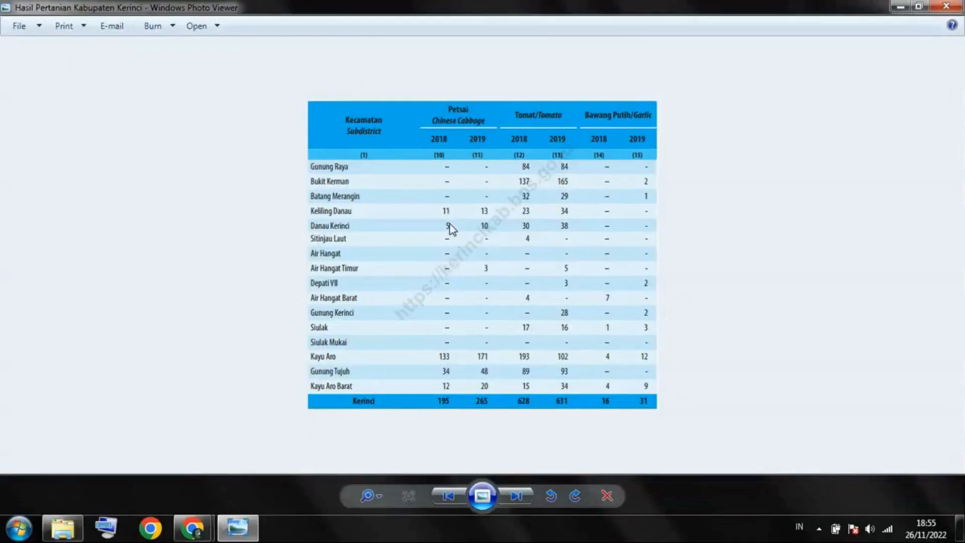
pyautogui.moveTo(192, 528)
pyautogui.click(149, 449)
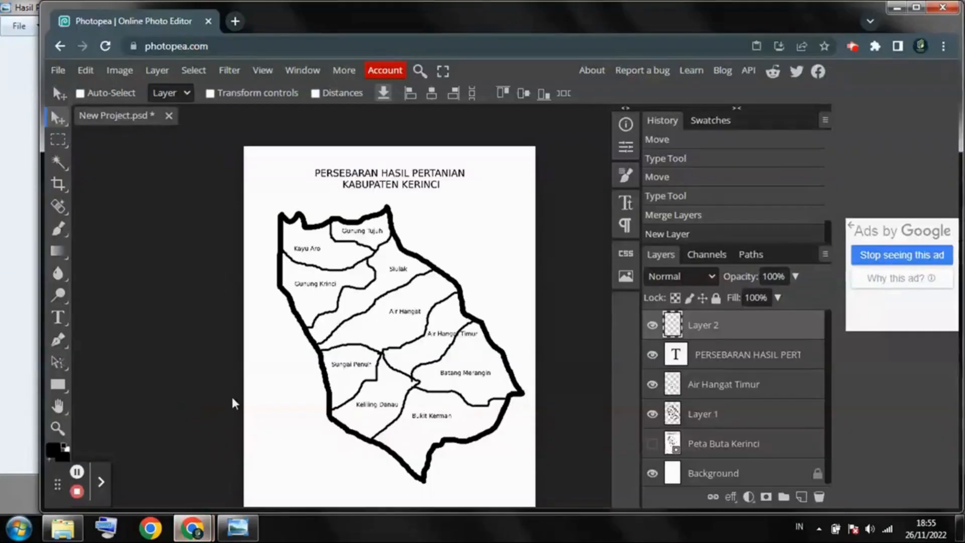
# Place the cabbage-clipart-md image from the project folder on the map as a small icon above the Keliling Danau label
pyautogui.click(78, 526)
pyautogui.click(173, 126)
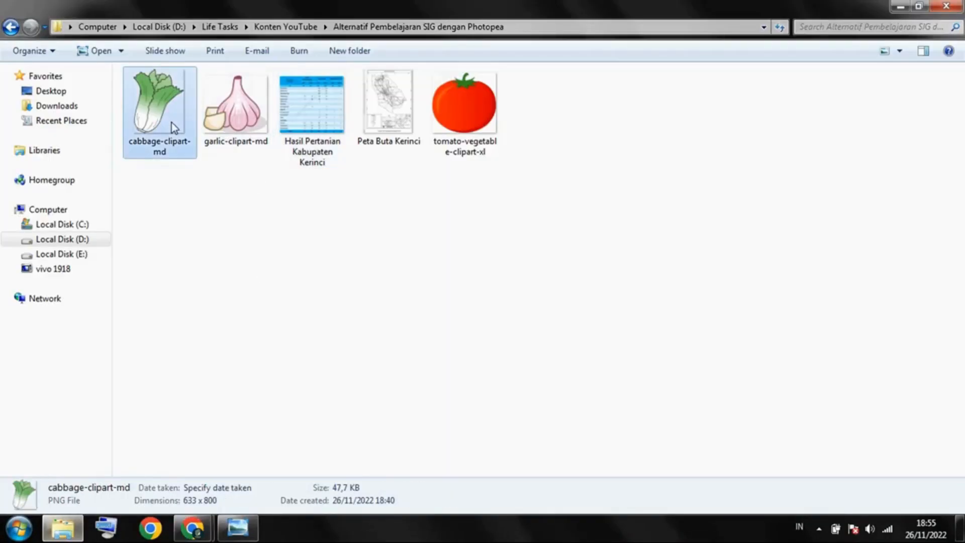
pyautogui.moveTo(158, 111); pyautogui.dragTo(466, 267)
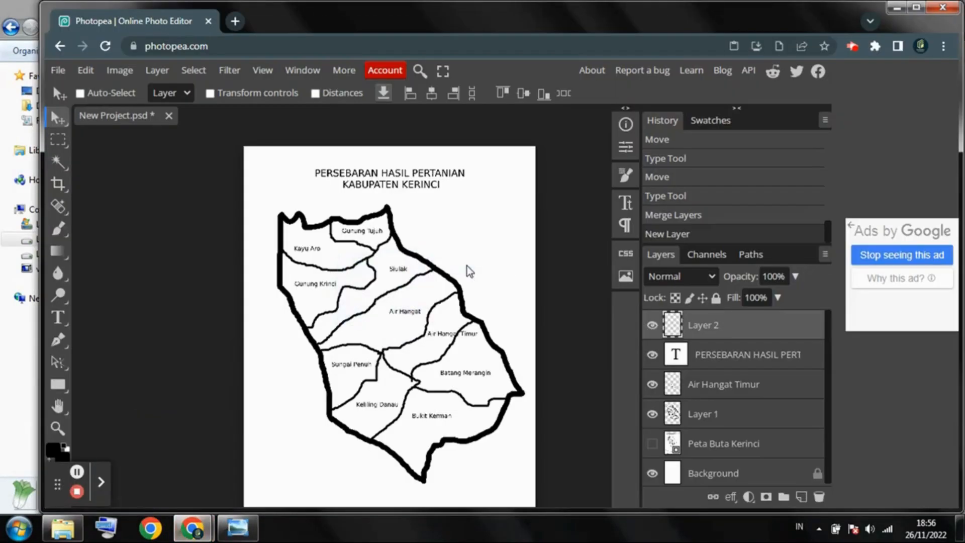
pyautogui.moveTo(435, 300); pyautogui.dragTo(395, 388)
pyautogui.press('Return')
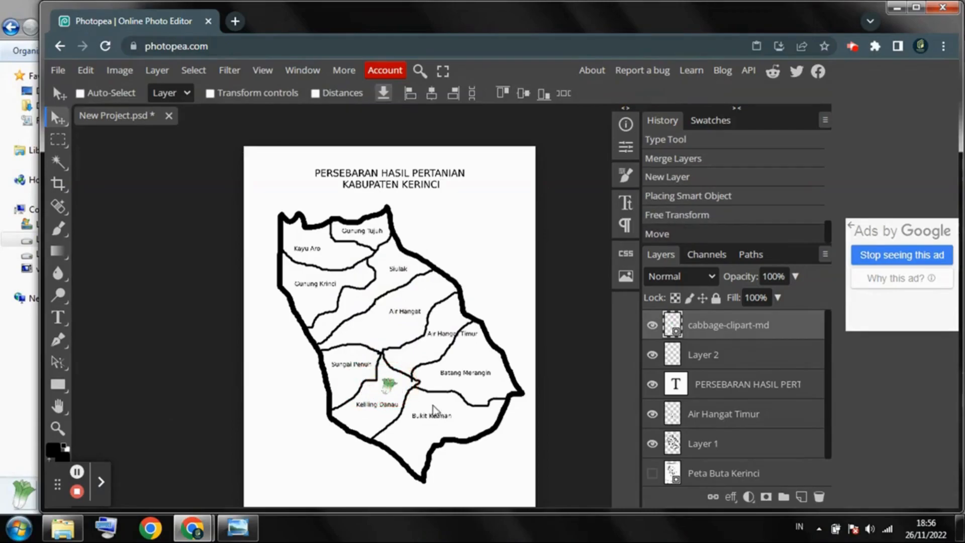
# Duplicate the cabbage icon, check the crop table, and move the copy beside the Kayu Aro label
pyautogui.rightClick(733, 334)
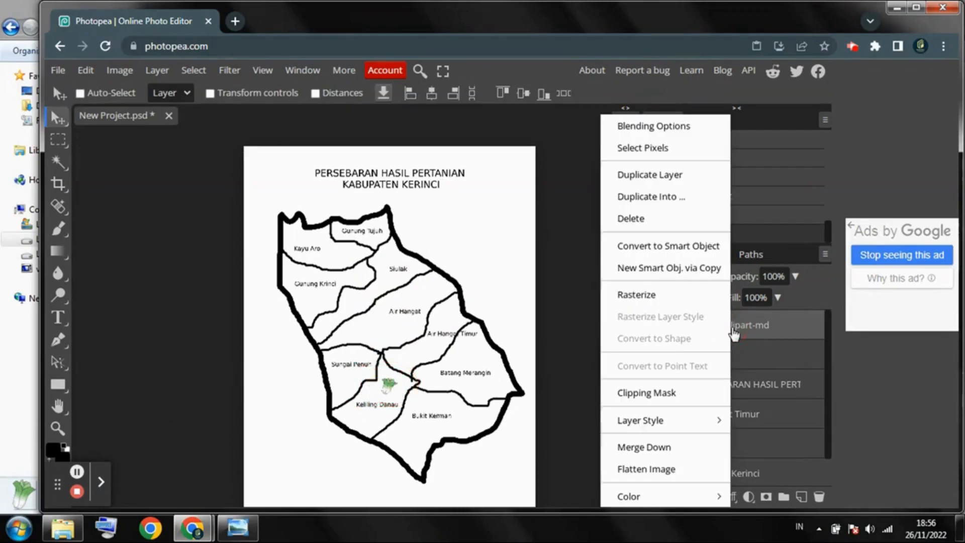
pyautogui.click(653, 176)
pyautogui.moveTo(390, 397); pyautogui.dragTo(418, 362)
pyautogui.click(240, 530)
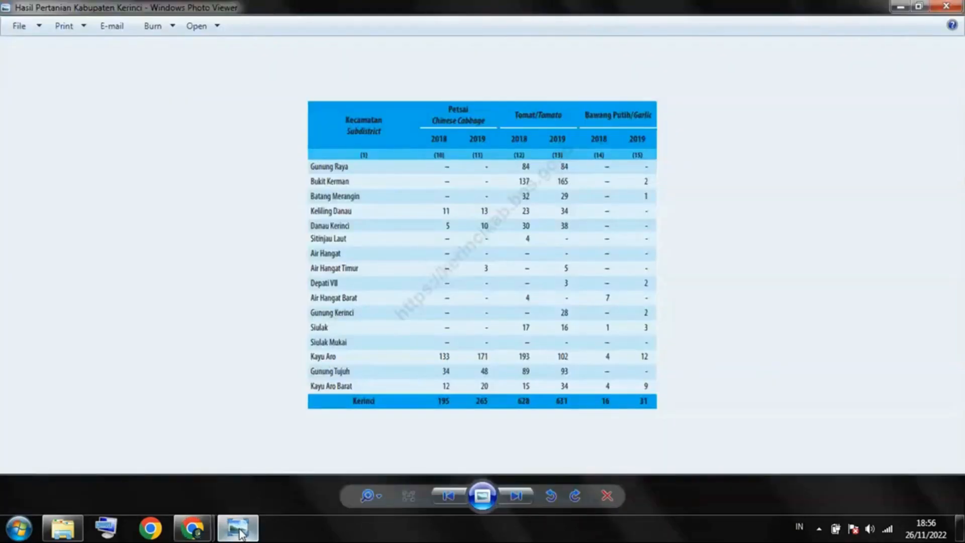
pyautogui.click(240, 530)
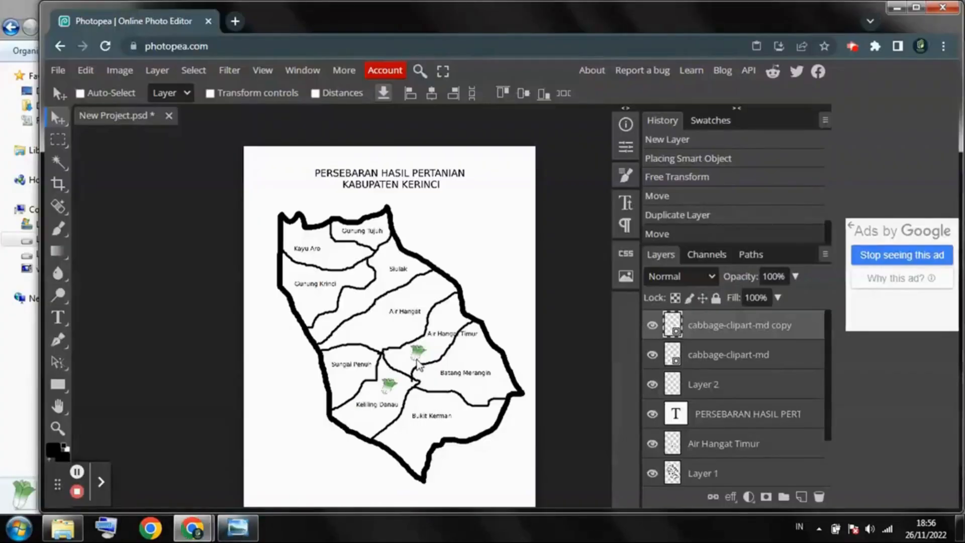
pyautogui.moveTo(422, 361); pyautogui.dragTo(342, 257)
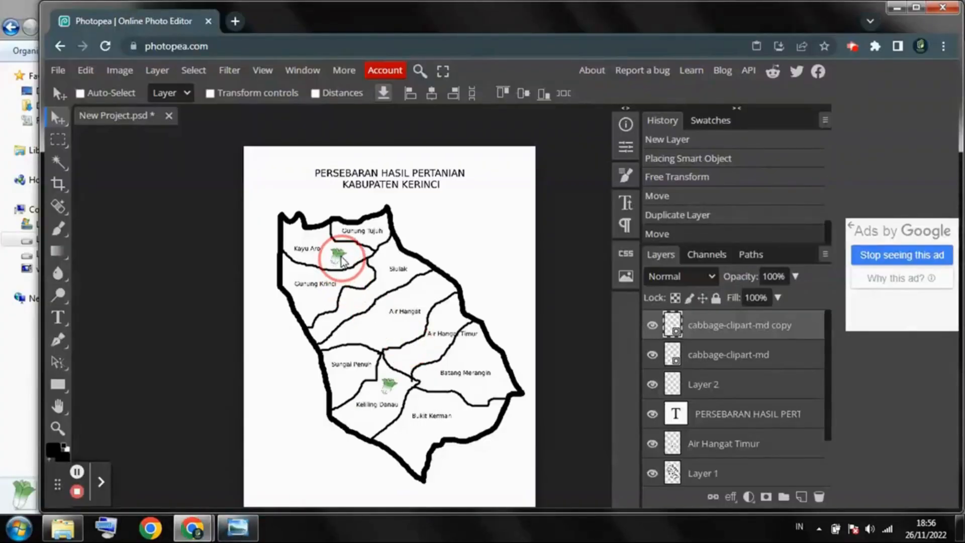
# Duplicate the cabbage icon again, check the crop table, and move the copy to the northeastern corner of Gunung Tujuh
pyautogui.rightClick(749, 330)
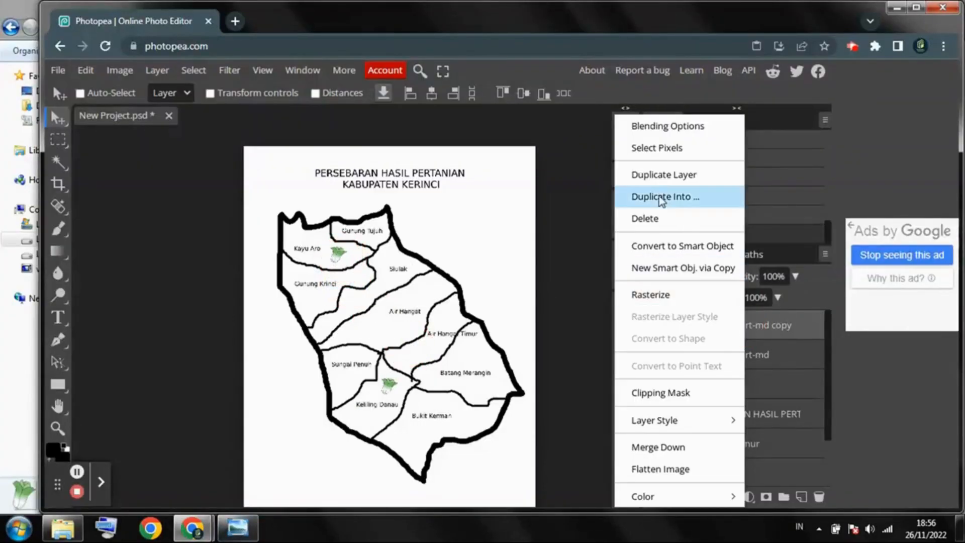
pyautogui.click(653, 172)
pyautogui.click(232, 534)
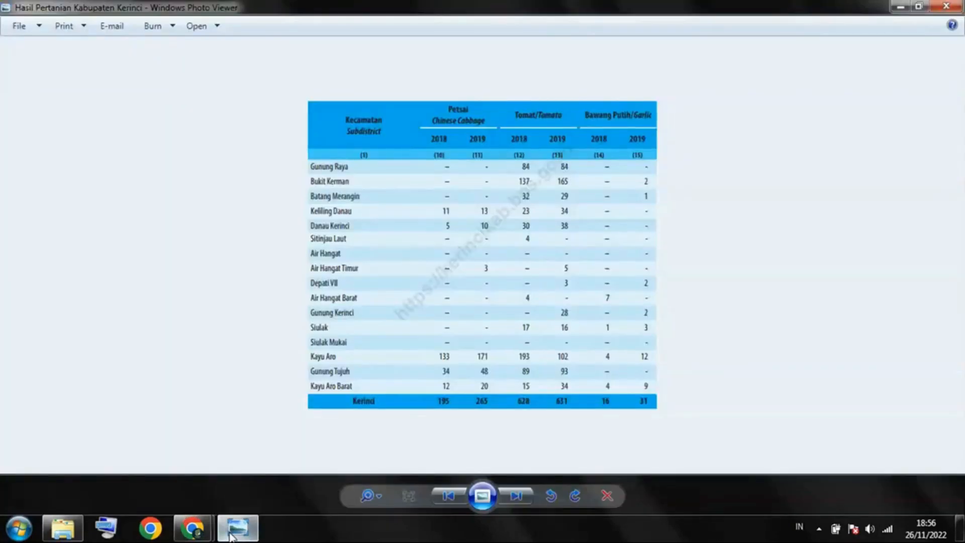
pyautogui.click(231, 535)
pyautogui.moveTo(346, 246); pyautogui.dragTo(391, 209)
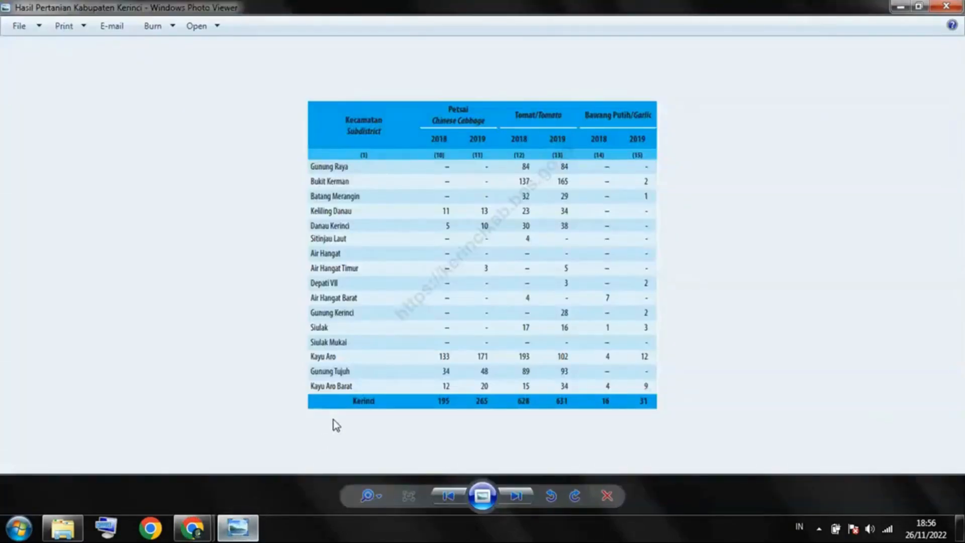
# Examine the Chinese cabbage columns of the crop table for districts still needing a cabbage icon, and return to the map
pyautogui.click(238, 528)
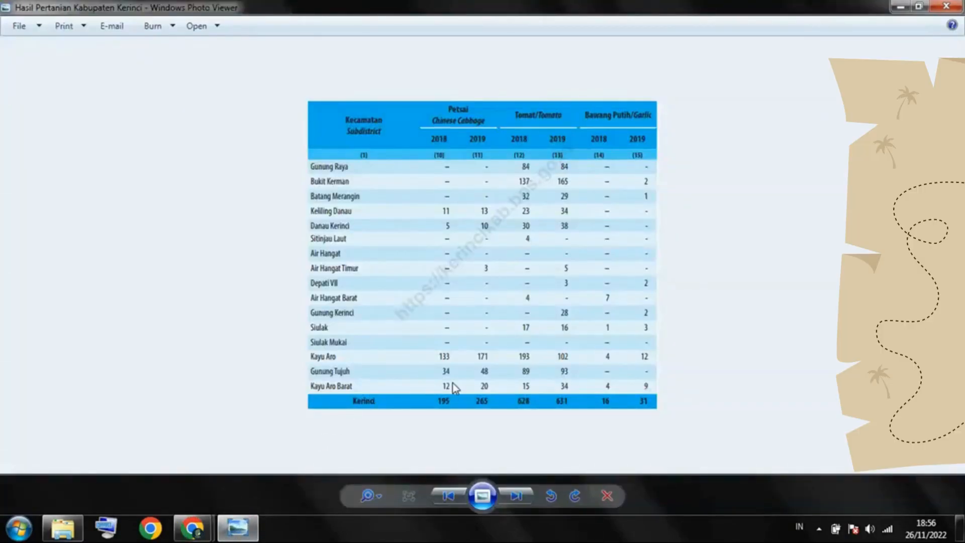
pyautogui.moveTo(192, 527)
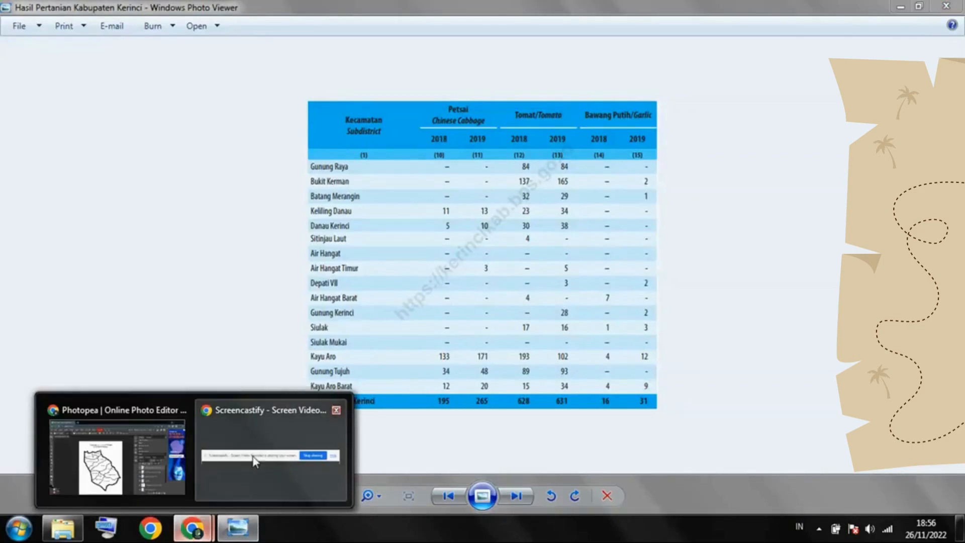
pyautogui.click(143, 454)
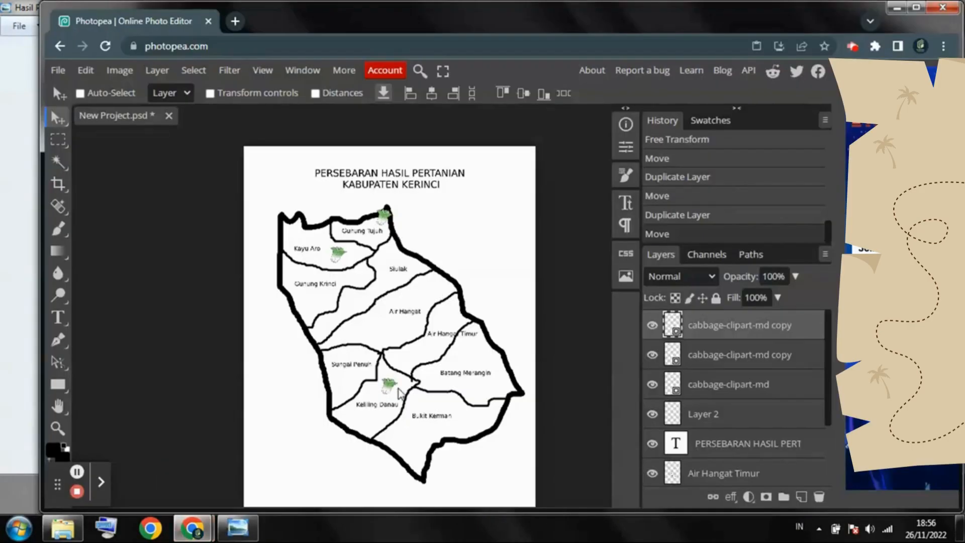
# Place the tomato-vegetable-clipart-xl image as a small icon and, consulting the crop table, move it below the Bukit Kerman label
pyautogui.click(237, 528)
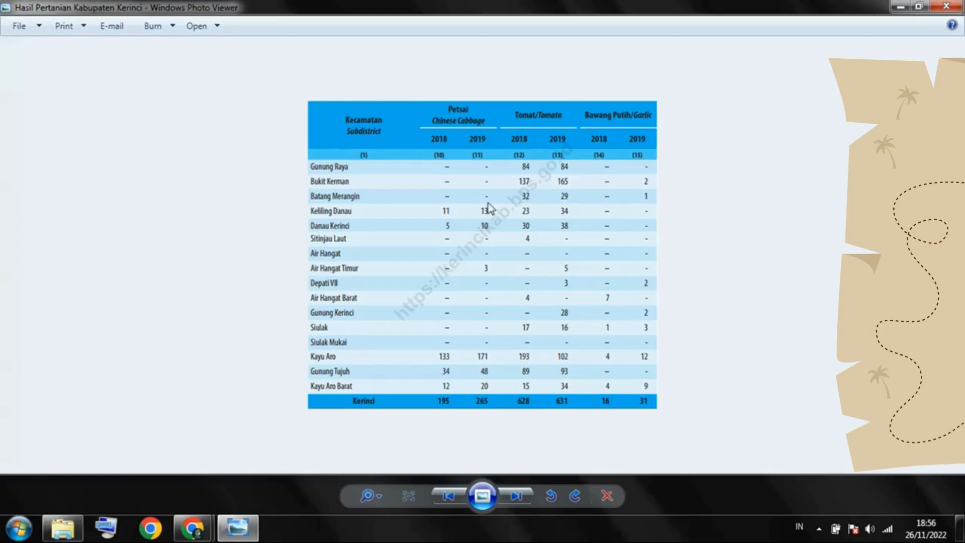
pyautogui.moveTo(62, 527)
pyautogui.click(75, 425)
pyautogui.moveTo(454, 135); pyautogui.dragTo(362, 322)
pyautogui.moveTo(505, 246); pyautogui.dragTo(309, 433)
pyautogui.doubleClick(302, 427)
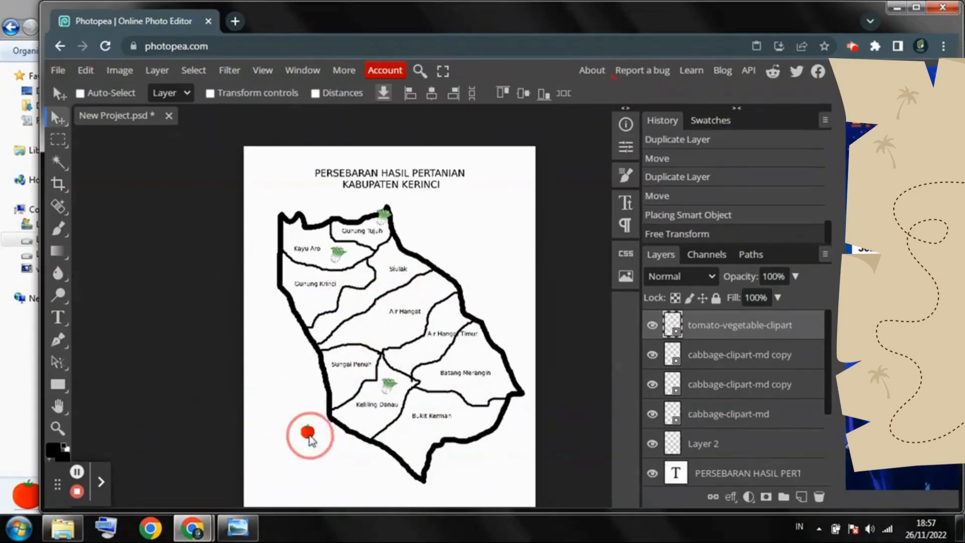
pyautogui.click(238, 527)
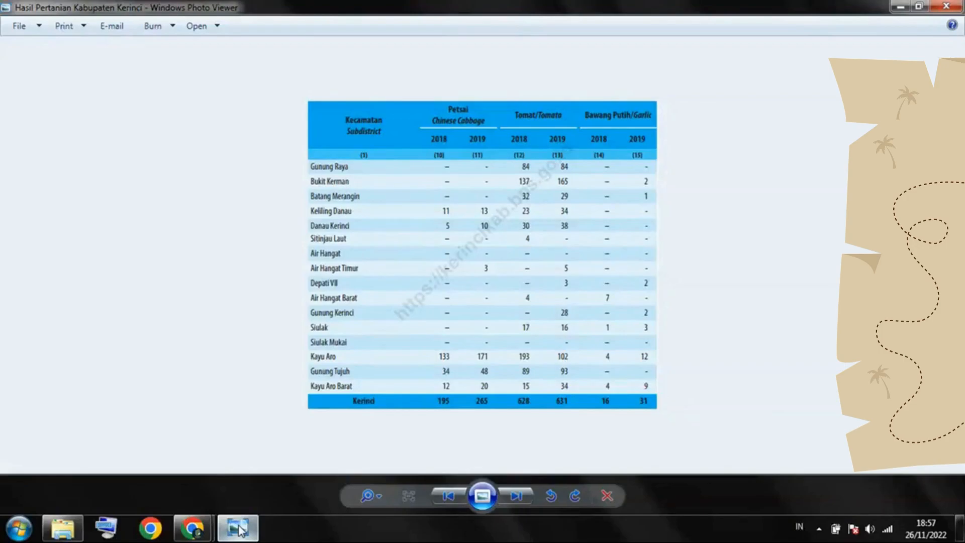
pyautogui.click(239, 527)
pyautogui.moveTo(330, 401); pyautogui.dragTo(409, 436)
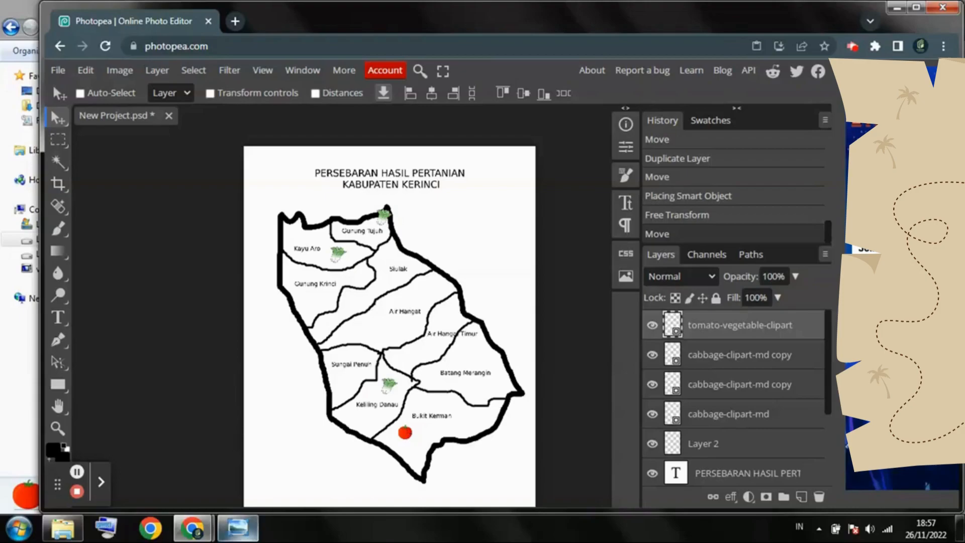
# Duplicate the tomato icon, move the copy beside the Batang Merangin label, and check the crop table for further tomato districts
pyautogui.click(238, 528)
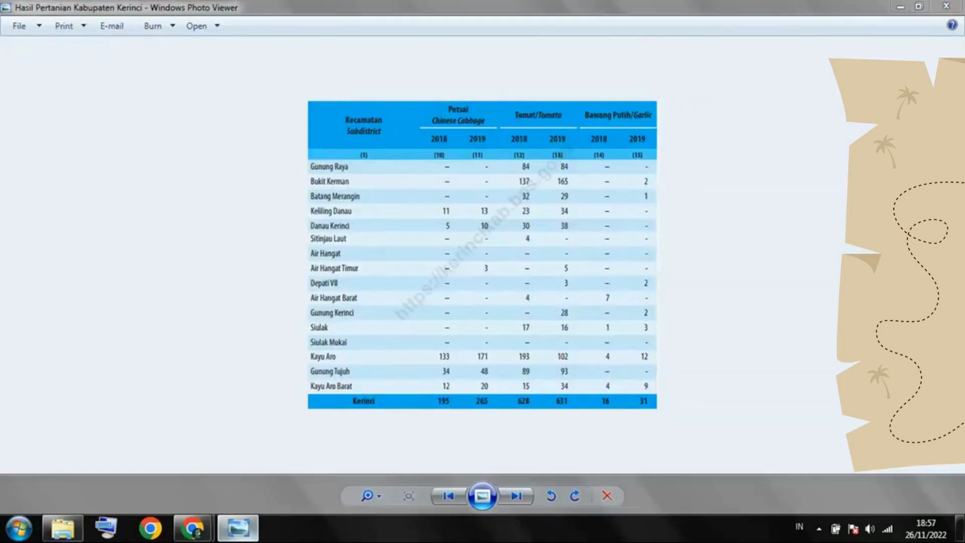
pyautogui.click(238, 528)
pyautogui.rightClick(804, 338)
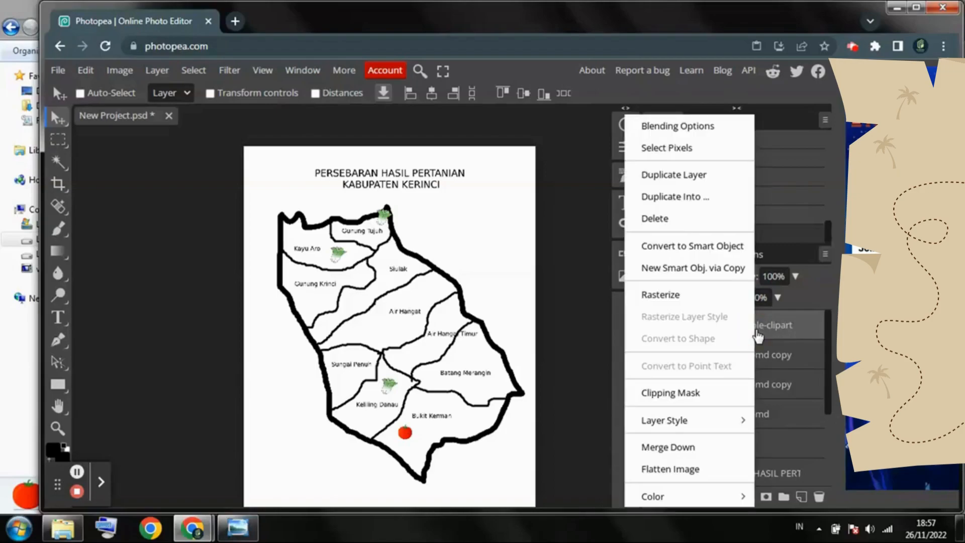
pyautogui.click(678, 174)
pyautogui.moveTo(408, 440); pyautogui.dragTo(502, 390)
pyautogui.click(238, 528)
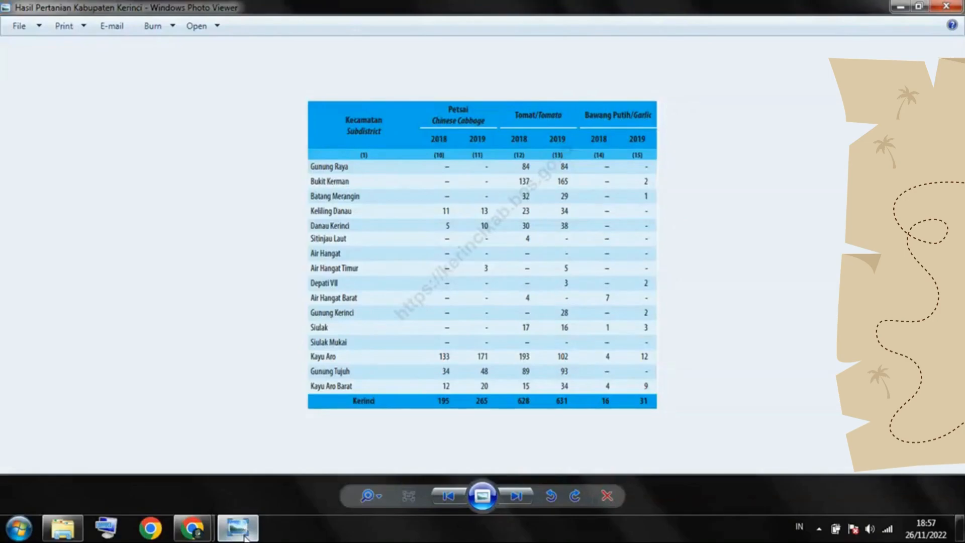
pyautogui.click(244, 534)
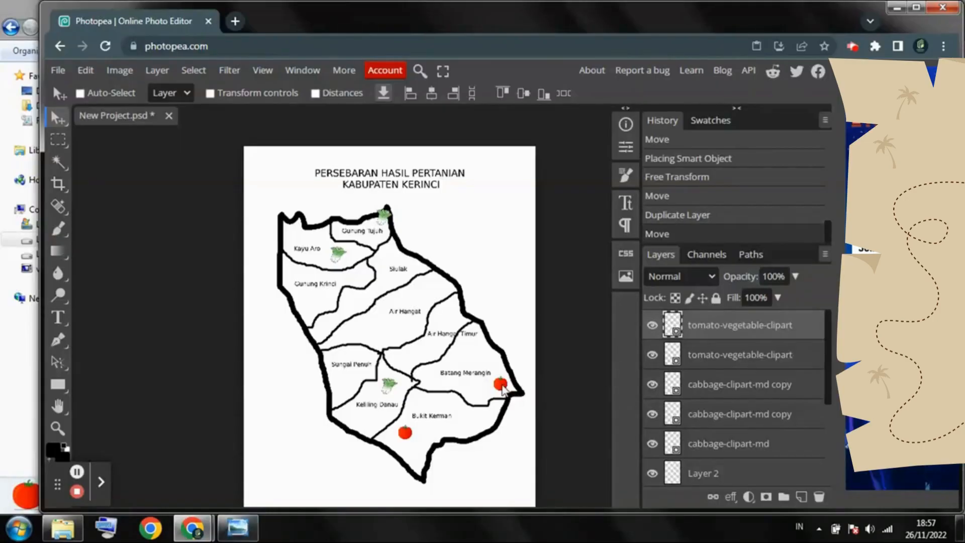
# Duplicate the tomato icon, move the copy below the Air Hangat label, and check the crop table for the next tomato district
pyautogui.rightClick(738, 334)
pyautogui.click(692, 176)
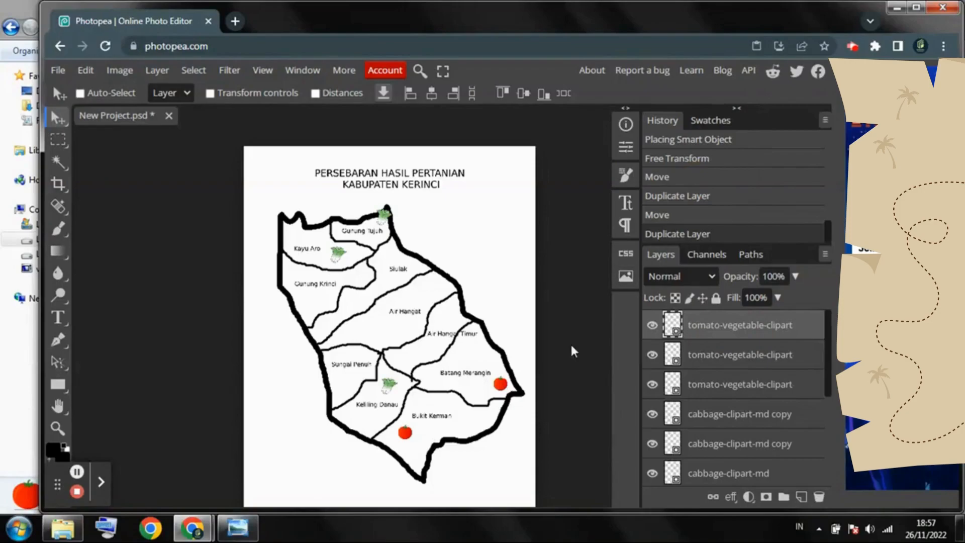
pyautogui.moveTo(508, 386); pyautogui.dragTo(404, 335)
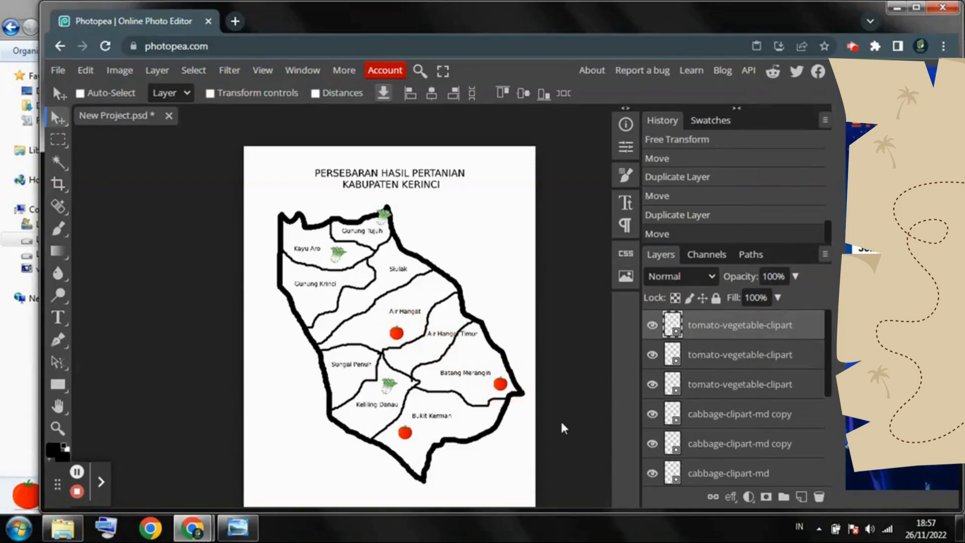
pyautogui.click(236, 529)
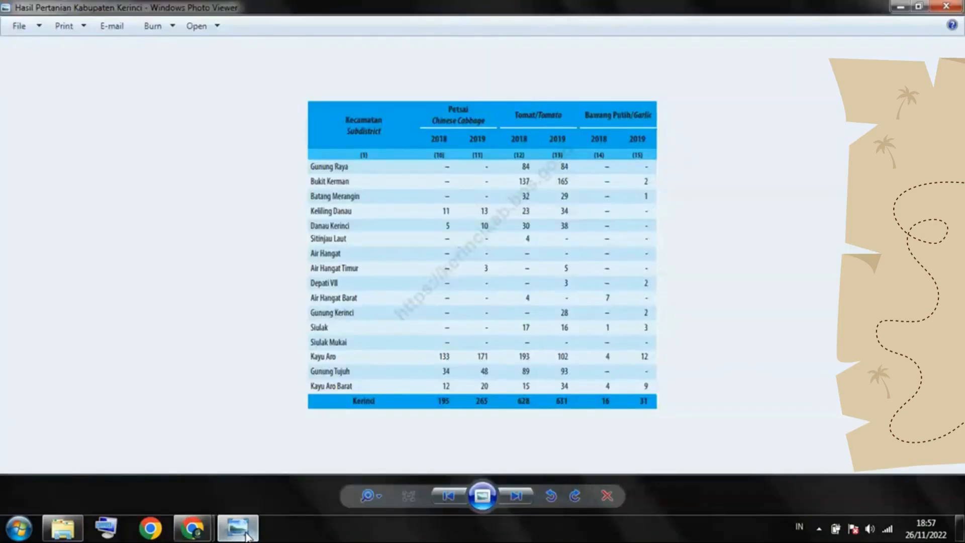
pyautogui.click(246, 535)
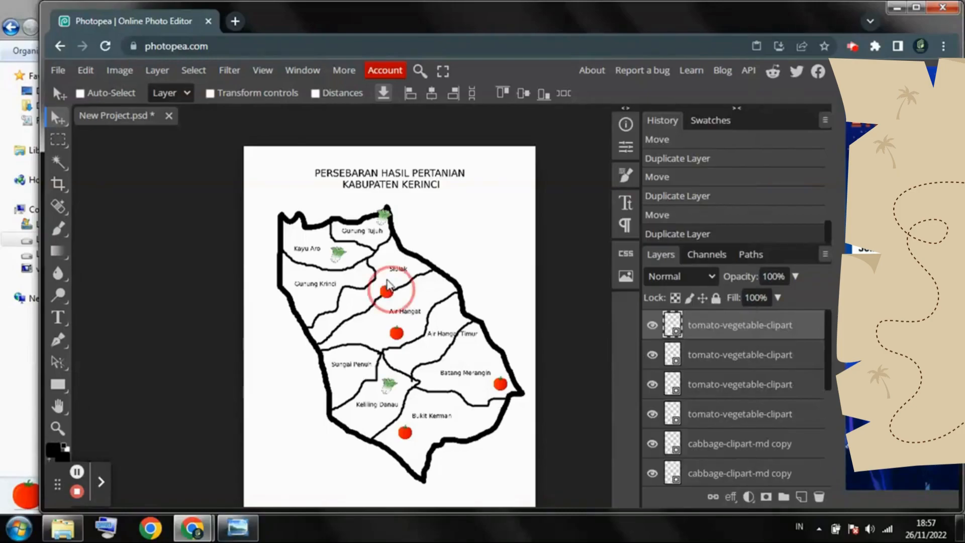
# Place further tomato copies below the Siulak label and above the Kayu Aro label, consulting the crop table
pyautogui.click(237, 529)
pyautogui.click(238, 528)
pyautogui.hotkey('ctrl', 'j')
pyautogui.moveTo(400, 331); pyautogui.dragTo(321, 235)
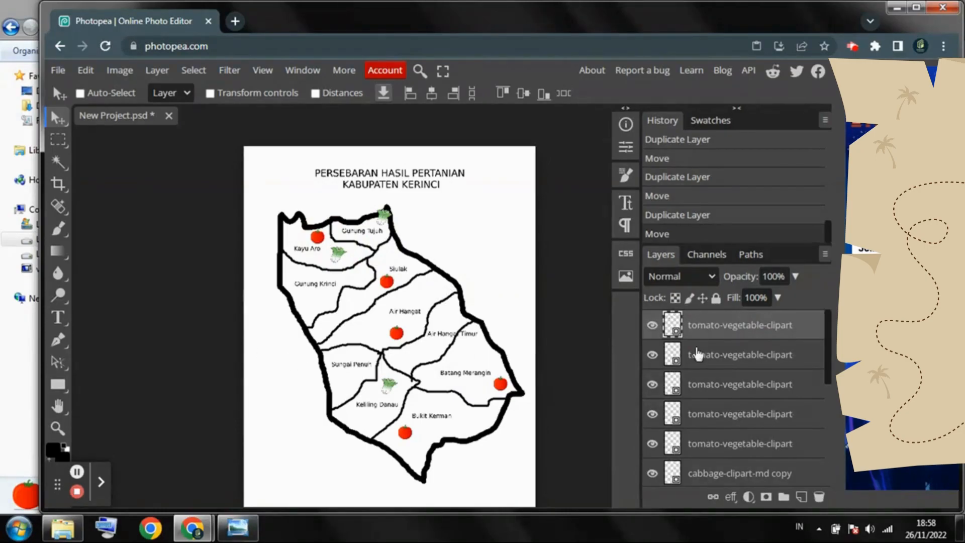
# Add a new empty layer directly above the hidden Peta Buta Kerinci layer
pyautogui.moveTo(829, 338); pyautogui.dragTo(832, 460)
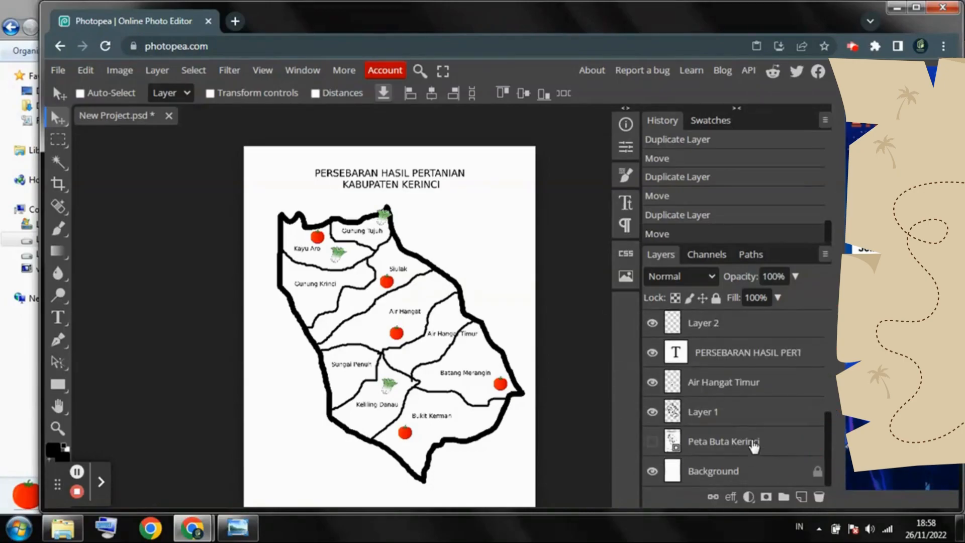
pyautogui.click(651, 442)
pyautogui.click(652, 441)
pyautogui.click(729, 442)
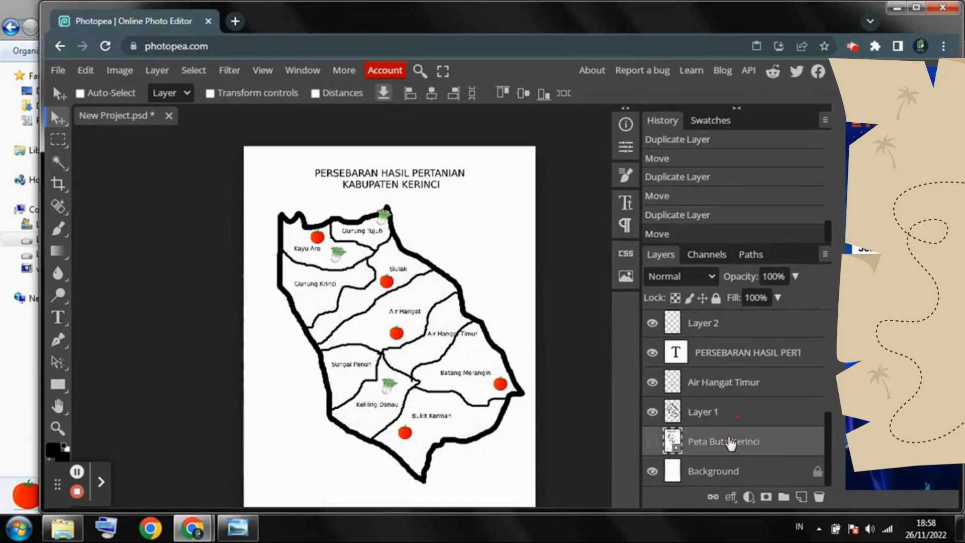
pyautogui.click(802, 497)
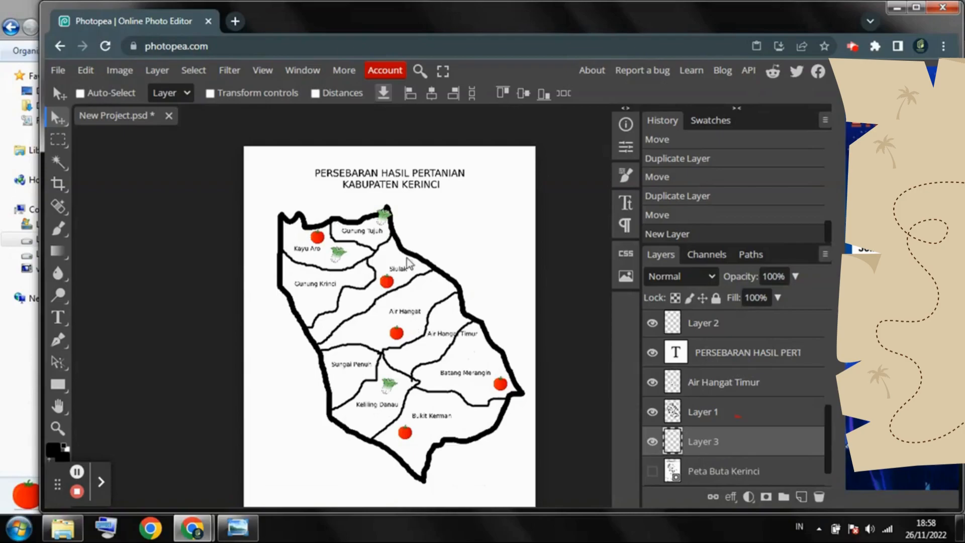
# Fill the Kayu Aro district on Layer 1 with light violet-blue #959af9 using the Paint Bucket
pyautogui.click(61, 253)
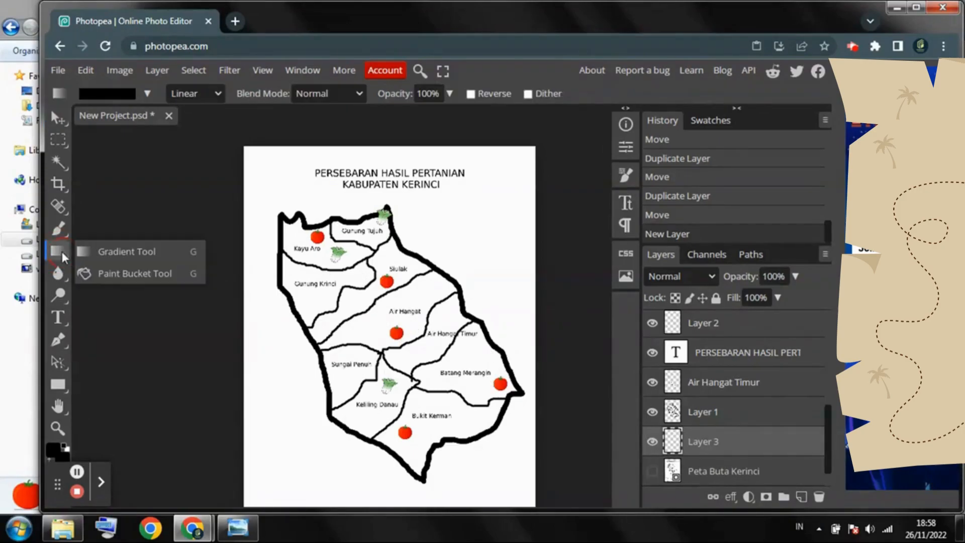
pyautogui.click(136, 281)
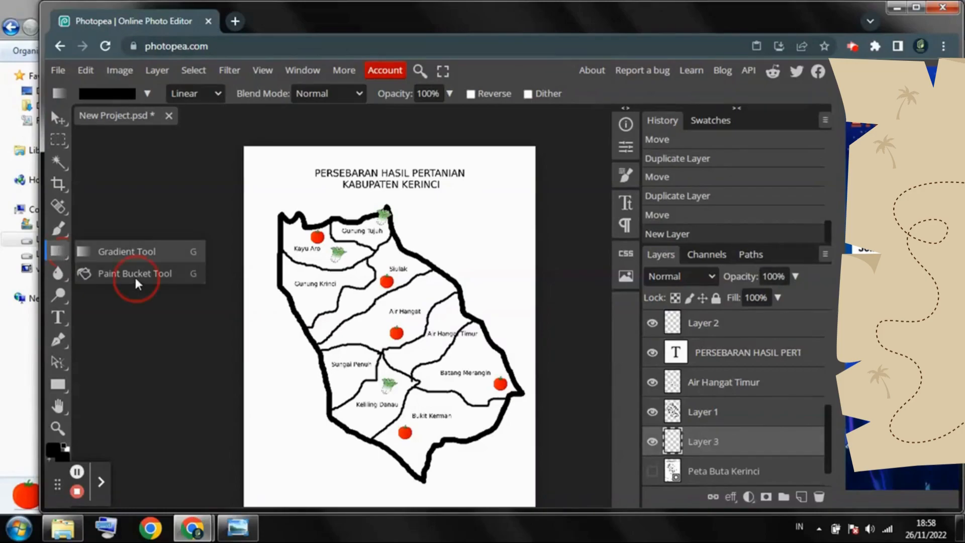
pyautogui.click(53, 448)
pyautogui.moveTo(402, 171)
pyautogui.mouseDown()
pyautogui.moveTo(697, 78)
pyautogui.moveTo(719, 80)
pyautogui.mouseUp()
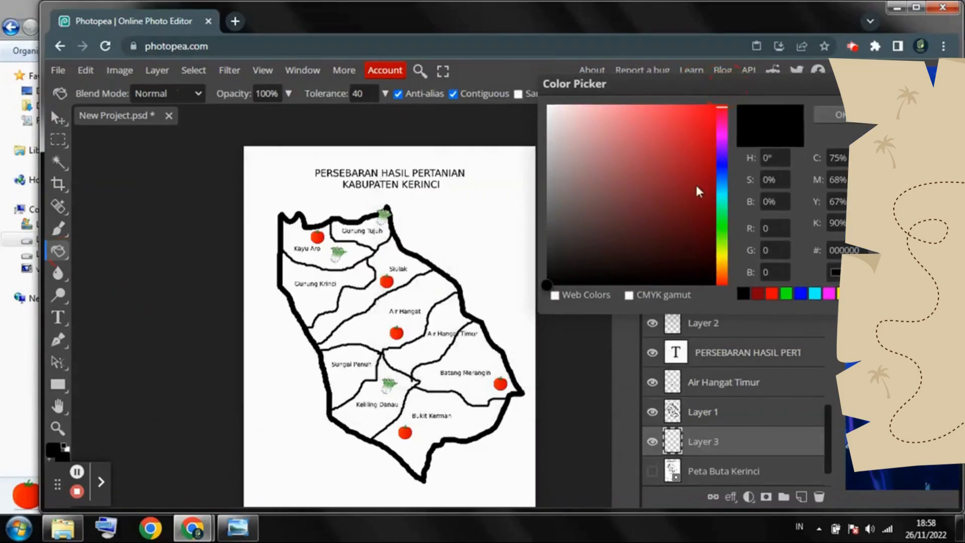
pyautogui.click(722, 171)
pyautogui.click(613, 104)
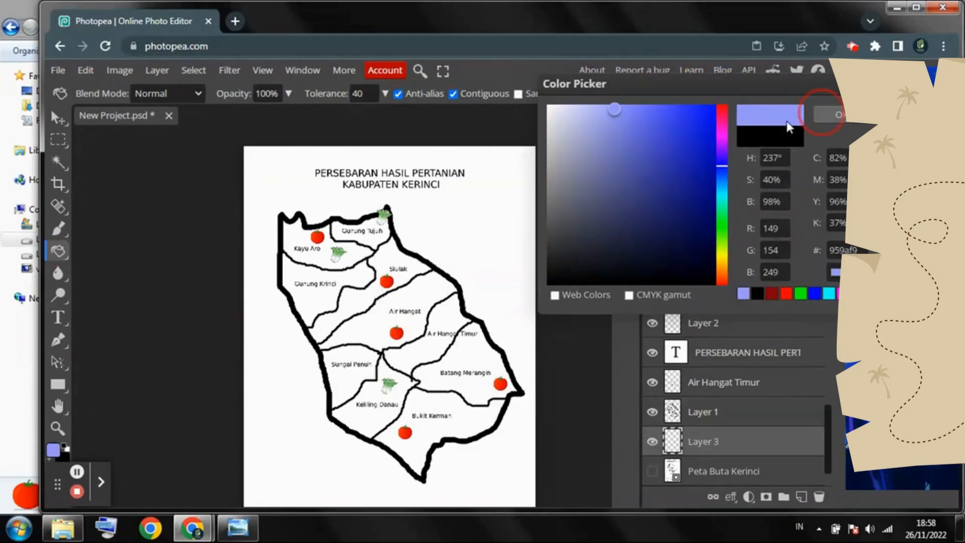
pyautogui.click(834, 114)
pyautogui.click(360, 249)
pyautogui.click(726, 412)
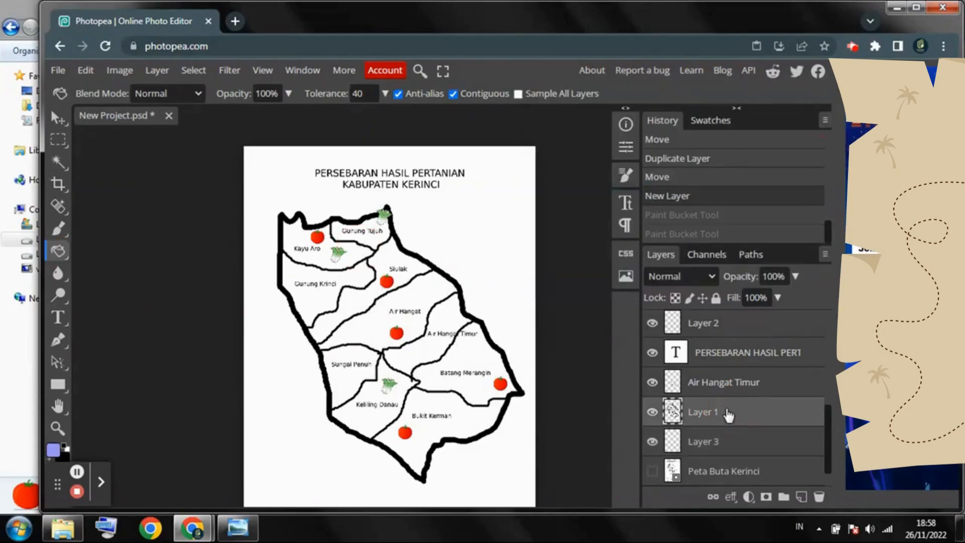
pyautogui.click(355, 259)
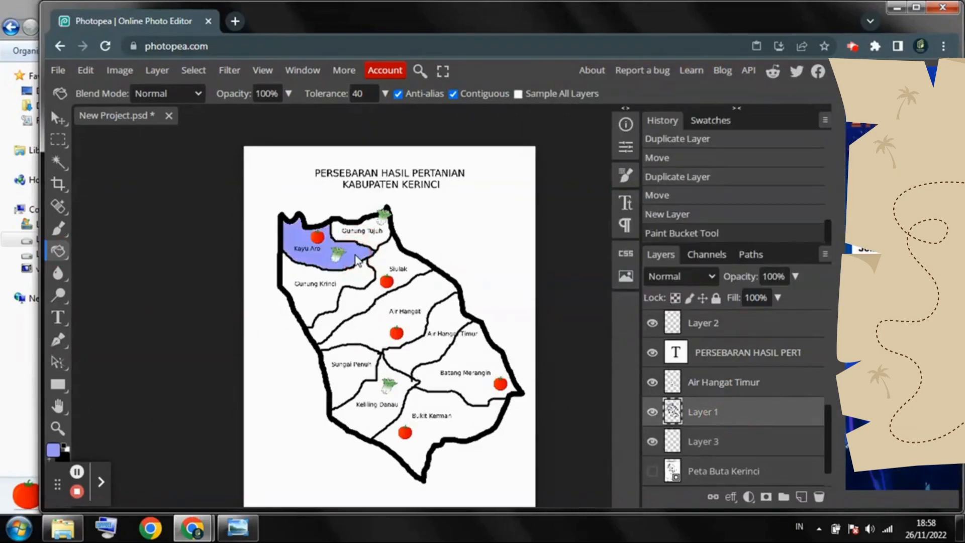
# Fill the Gunung Tujuh district with pink #f995ec
pyautogui.click(53, 449)
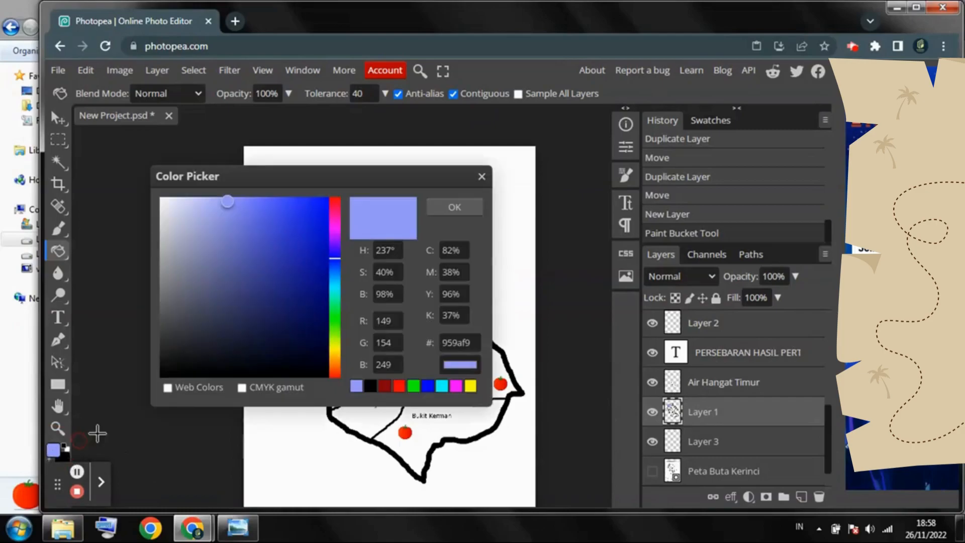
pyautogui.moveTo(336, 244); pyautogui.dragTo(318, 219)
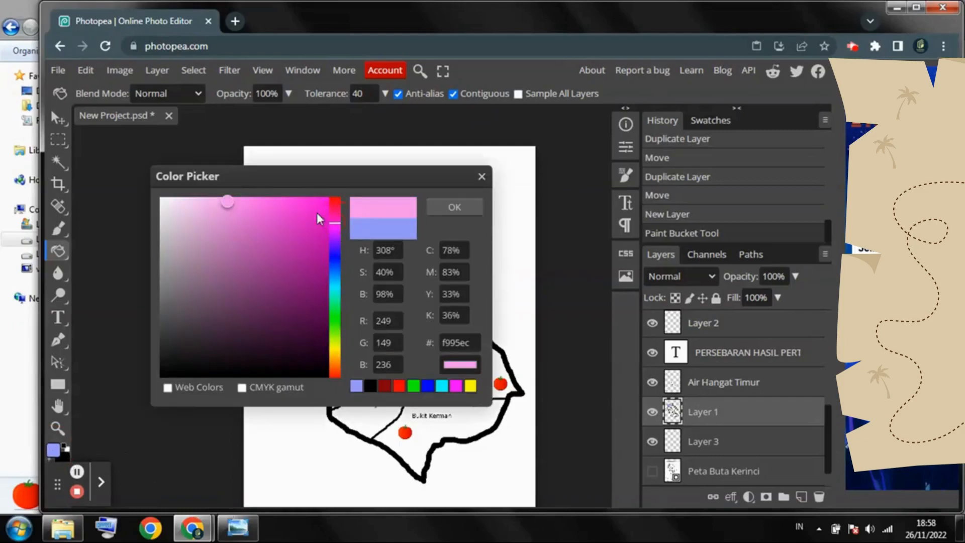
pyautogui.click(455, 206)
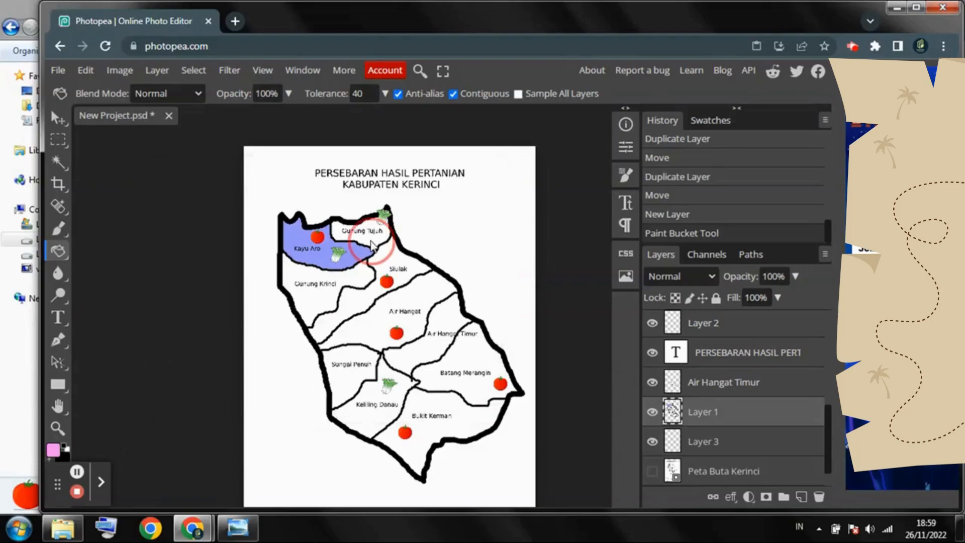
pyautogui.click(380, 245)
# Fill the Gunung Krinci district with dark blue and the Siulak district with sky blue
pyautogui.click(53, 449)
pyautogui.click(454, 206)
pyautogui.click(321, 300)
pyautogui.click(54, 450)
pyautogui.click(330, 196)
pyautogui.click(454, 206)
pyautogui.click(357, 300)
# Fill the Air Hangat district with sea green and the Sungai Penuh district with bright green
pyautogui.click(53, 449)
pyautogui.click(335, 301)
pyautogui.click(454, 207)
pyautogui.click(397, 319)
pyautogui.click(54, 449)
pyautogui.click(335, 322)
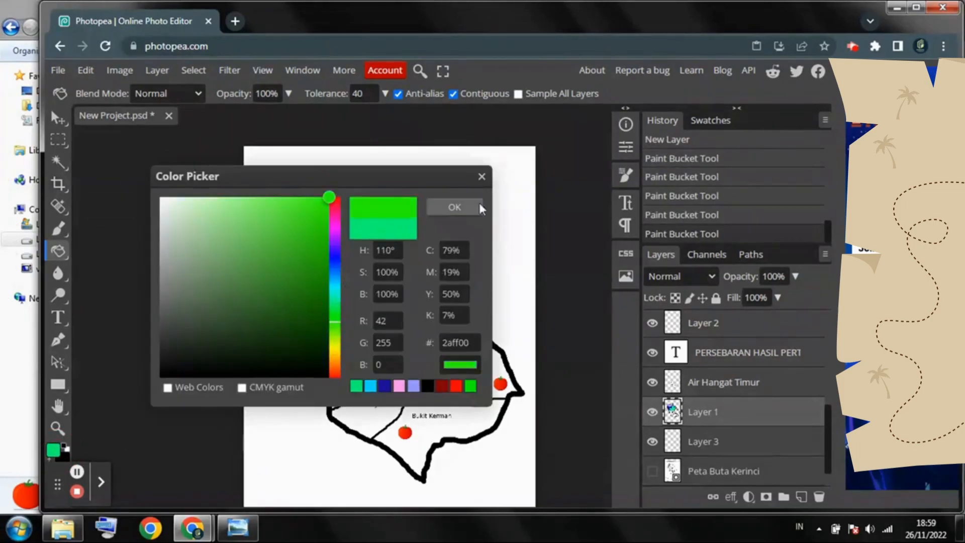
pyautogui.click(462, 208)
pyautogui.click(347, 359)
# Fill the Keliling Danau district with yellow and the Air Hangat Timur district with olive
pyautogui.click(53, 449)
pyautogui.click(454, 206)
pyautogui.click(442, 319)
# Fill the Batang Merangin district with brown #813d0b and the Bukit Kerman district with orange
pyautogui.click(53, 449)
pyautogui.click(314, 284)
pyautogui.click(455, 206)
pyautogui.click(53, 450)
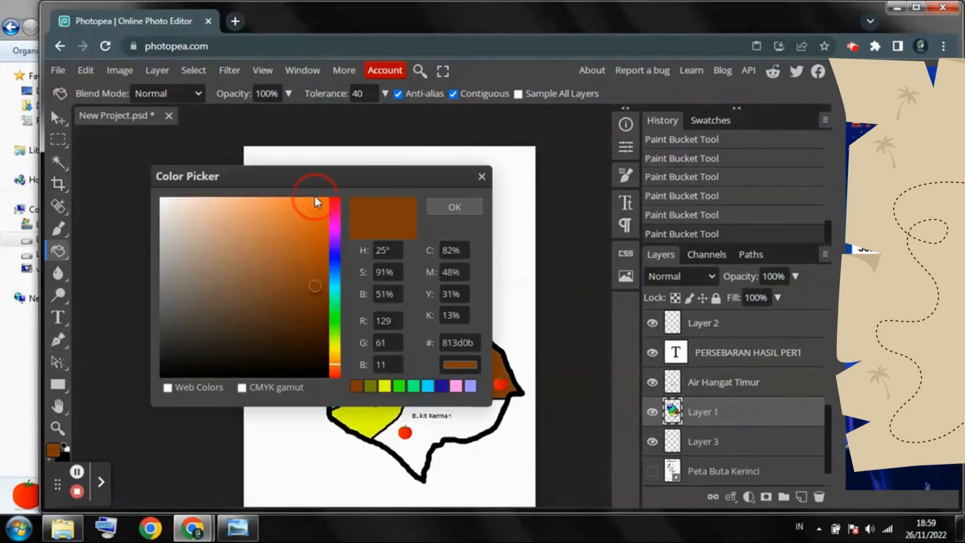
pyautogui.click(455, 206)
pyautogui.click(459, 414)
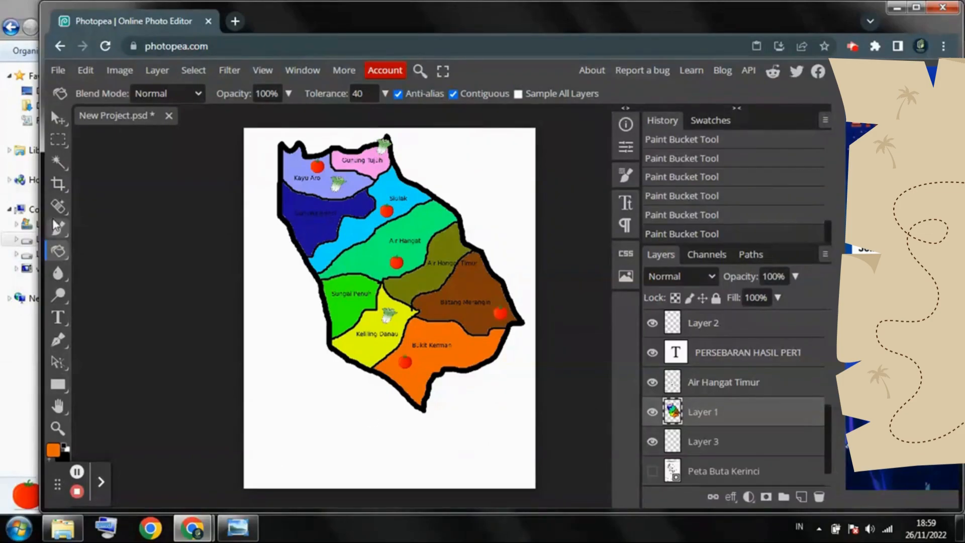
pyautogui.click(59, 139)
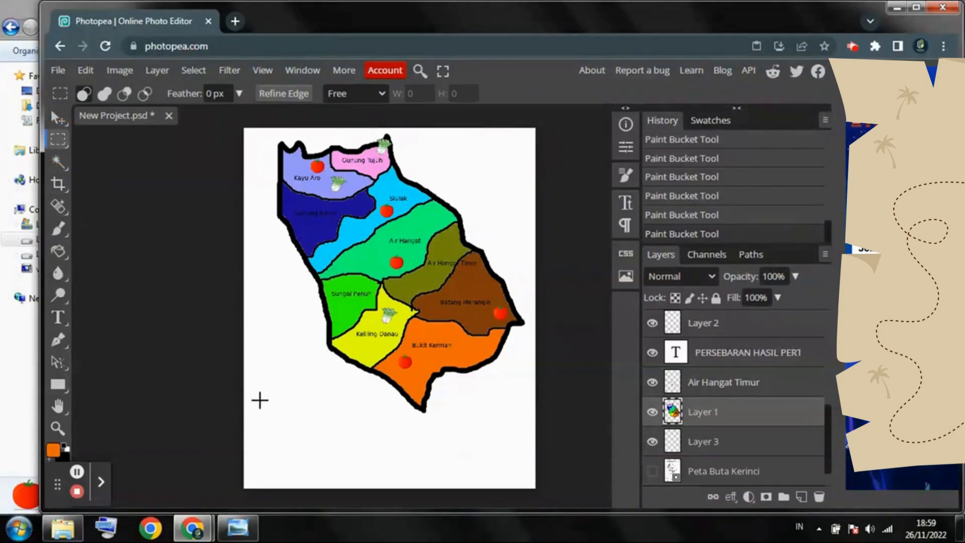
pyautogui.moveTo(268, 400); pyautogui.dragTo(295, 412)
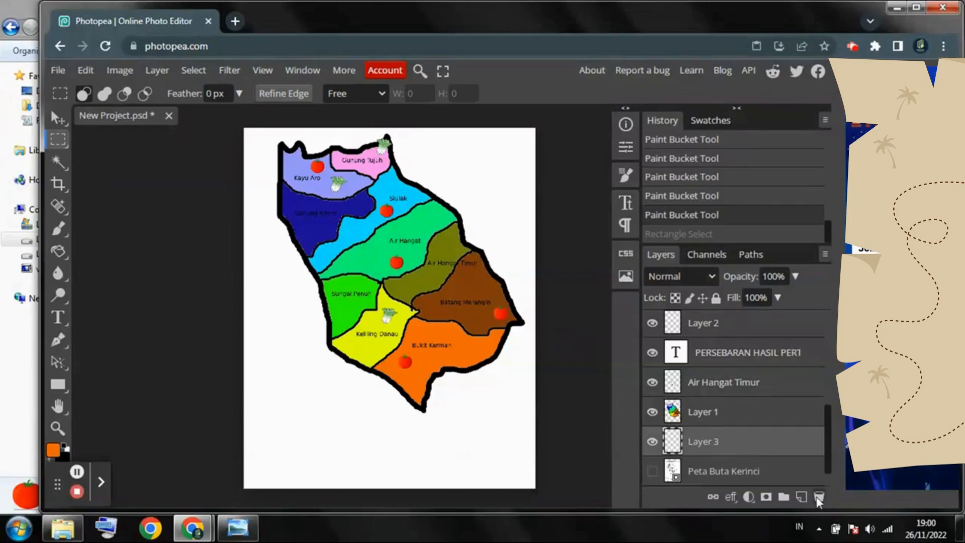
pyautogui.click(802, 497)
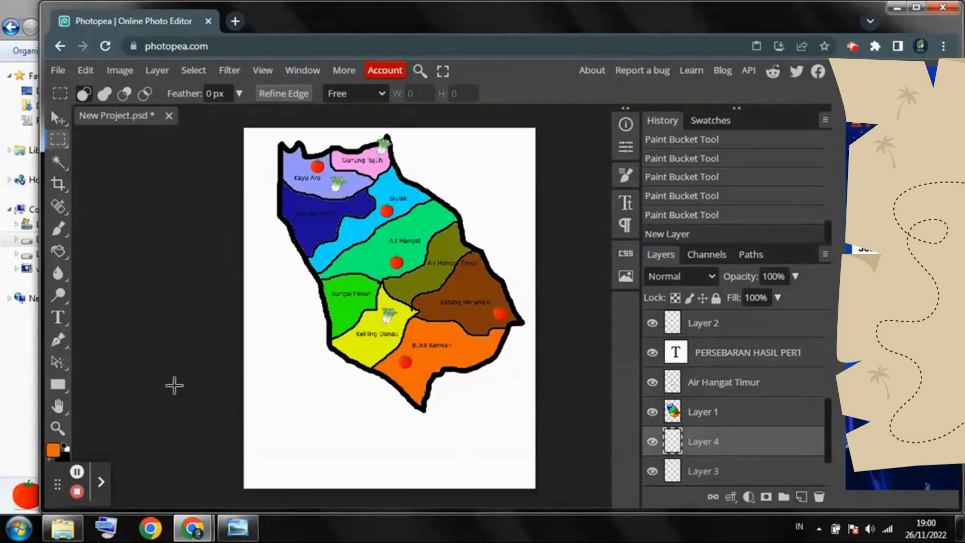
pyautogui.doubleClick(702, 442)
pyautogui.write('lEGEDA')
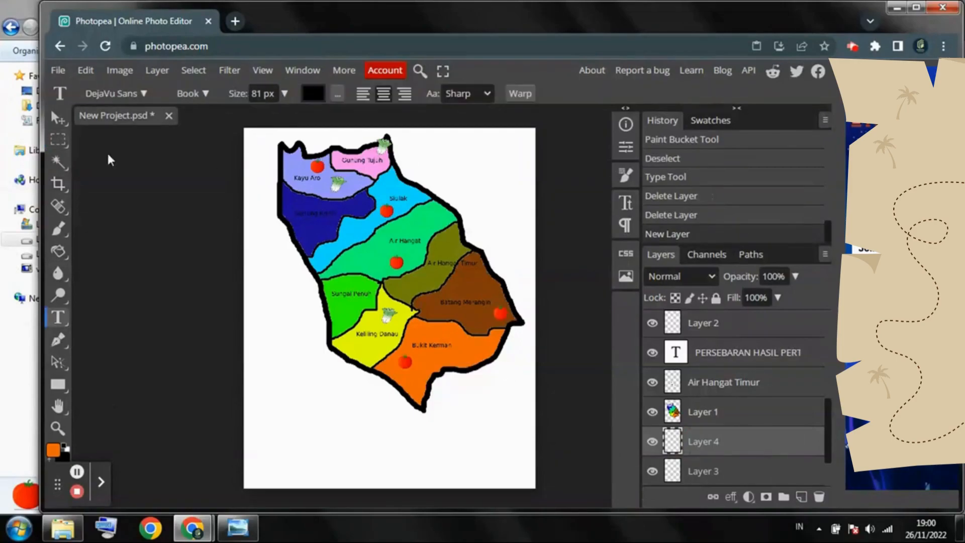
# Duplicate the Bukit Kerman tomato icon and move the copy to the blank area southwest of the map for the legend
pyautogui.click(59, 119)
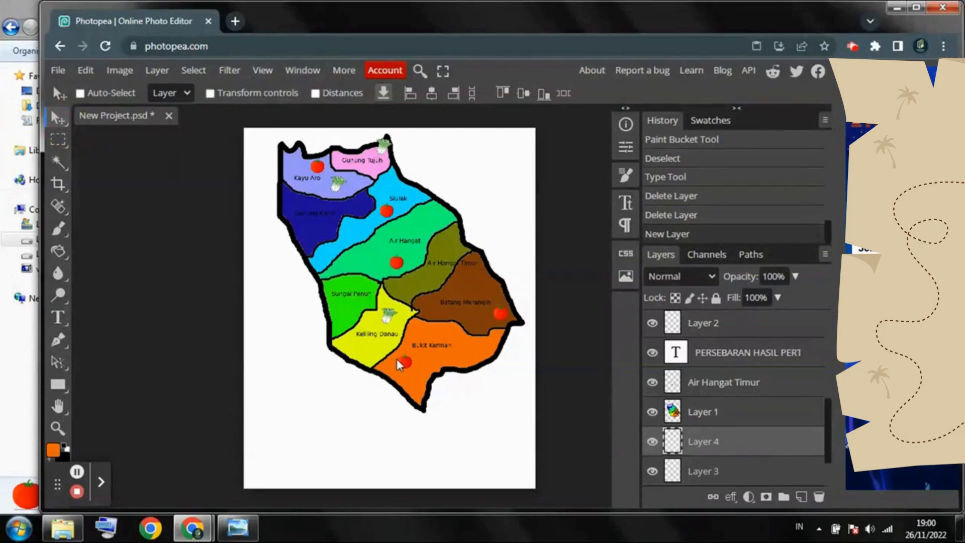
pyautogui.rightClick(408, 366)
pyautogui.click(442, 370)
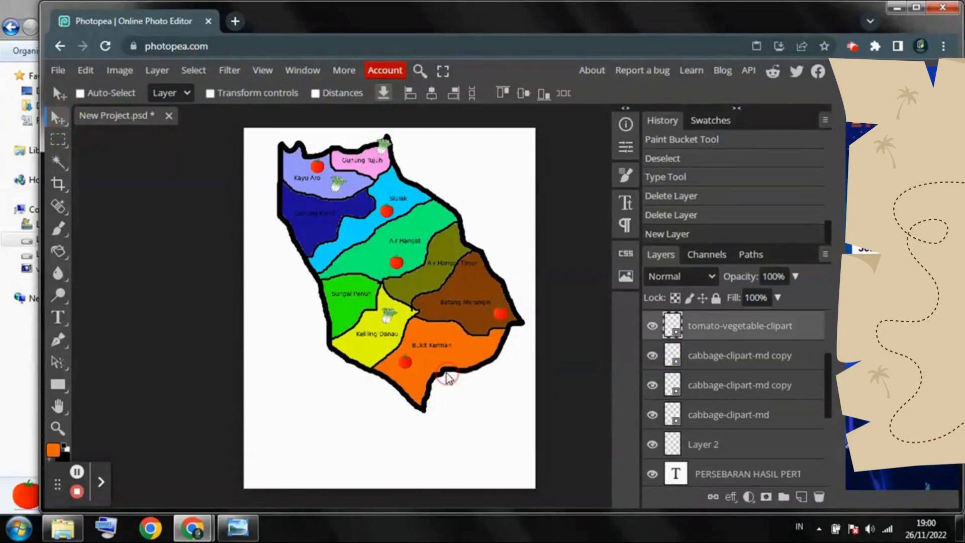
pyautogui.rightClick(407, 360)
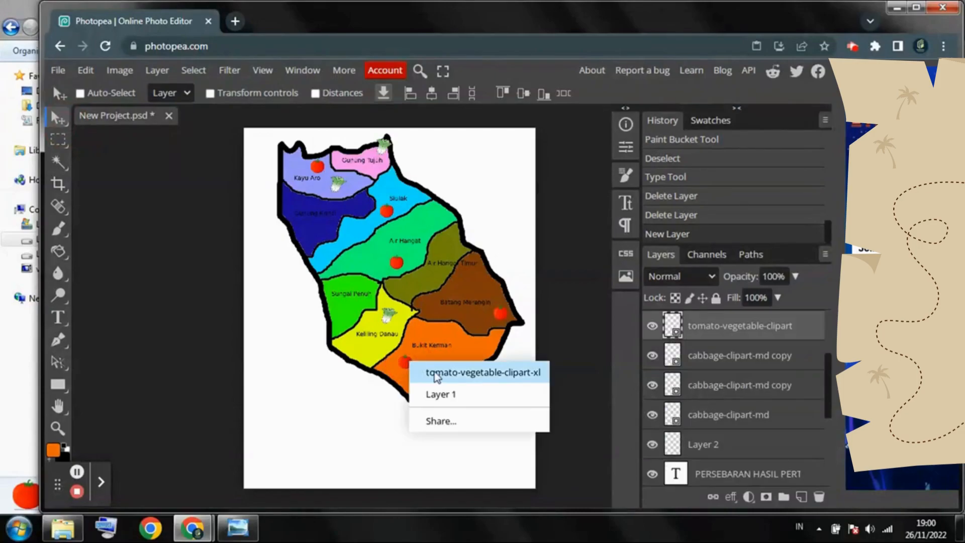
pyautogui.click(436, 375)
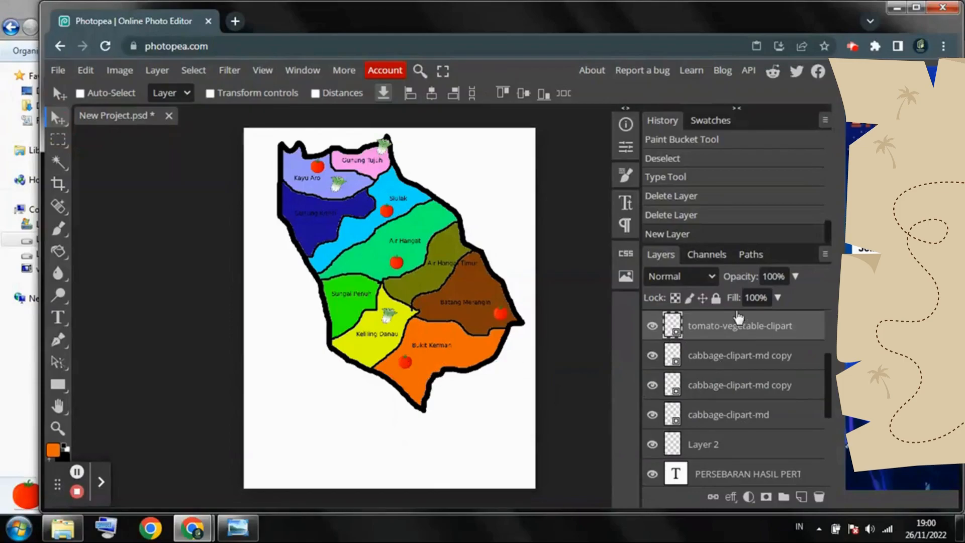
pyautogui.rightClick(744, 327)
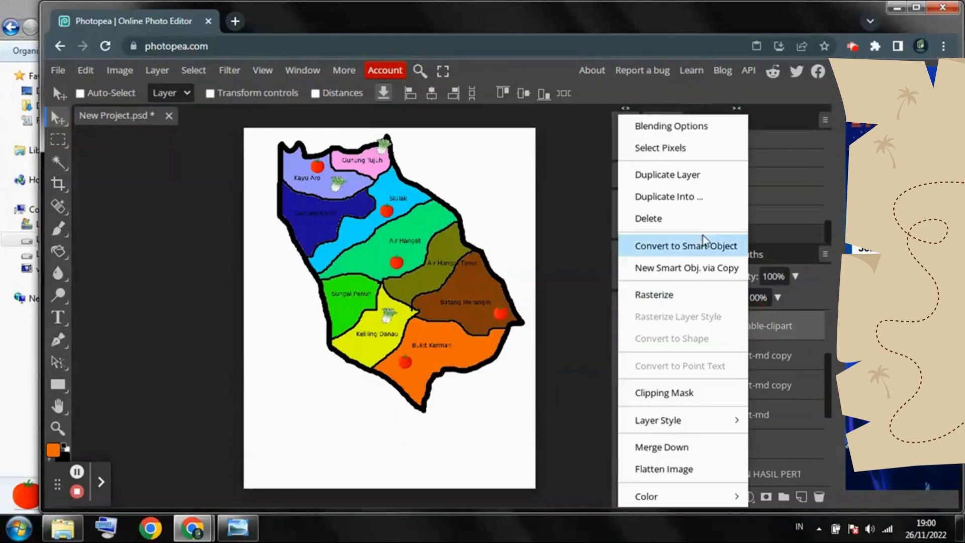
pyautogui.click(693, 176)
pyautogui.moveTo(405, 361); pyautogui.dragTo(282, 405)
# Duplicate the Keliling Danau cabbage icon and move the copy directly below the legend's tomato icon
pyautogui.rightClick(387, 315)
pyautogui.click(442, 324)
pyautogui.rightClick(703, 445)
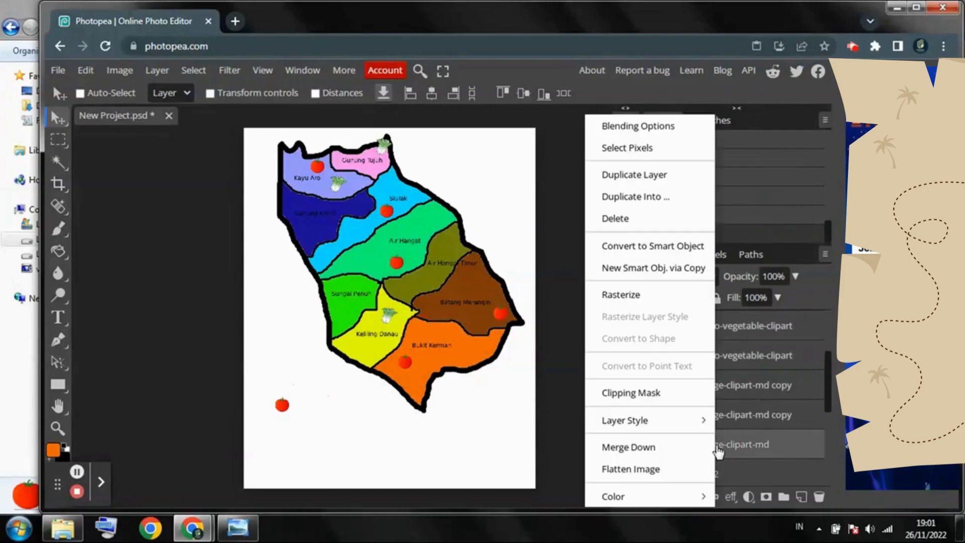
pyautogui.click(669, 172)
pyautogui.moveTo(392, 321); pyautogui.dragTo(284, 428)
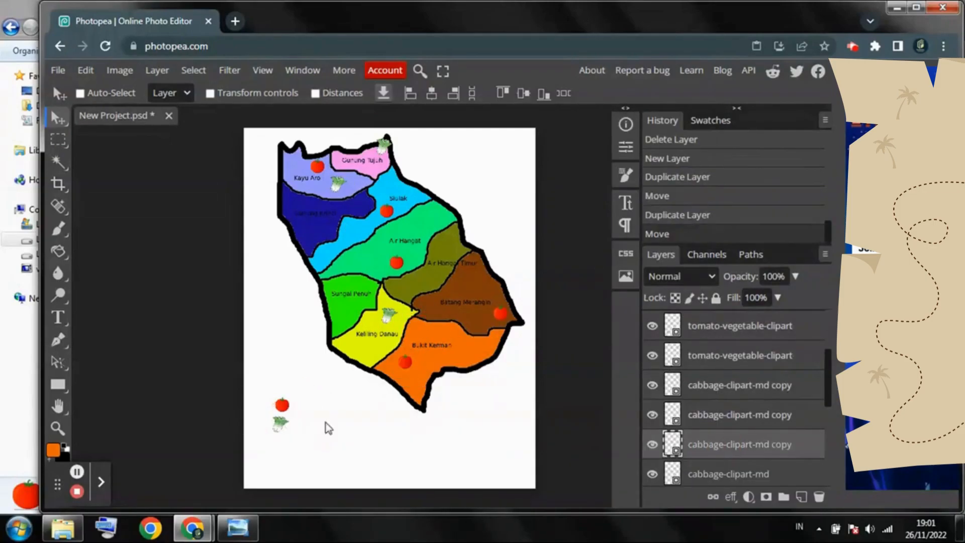
# Add the text "Tomat" at 49 px and position it beside the legend's tomato icon
pyautogui.click(295, 403)
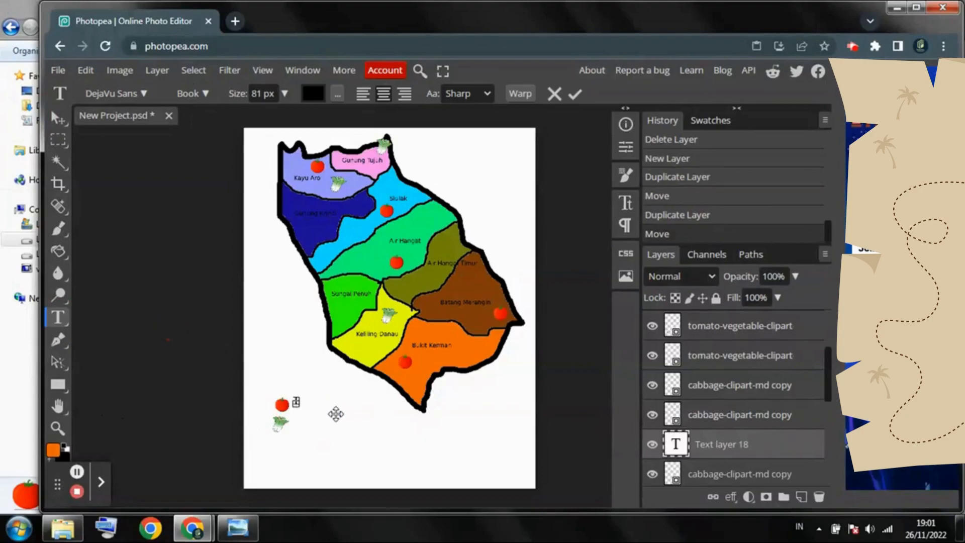
pyautogui.write('Tomat')
pyautogui.hotkey('ctrl', 'a')
pyautogui.click(284, 94)
pyautogui.click(266, 119)
pyautogui.click(575, 95)
pyautogui.click(65, 118)
pyautogui.moveTo(298, 401); pyautogui.dragTo(303, 428)
# Add the text "Petsai" beside the legend's cabbage icon
pyautogui.click(58, 317)
pyautogui.click(297, 421)
pyautogui.write('Petsai')
pyautogui.click(574, 95)
pyautogui.click(59, 118)
# Add the heading "LEGENDA" above the legend icons and shift it slightly down and to the right
pyautogui.click(56, 315)
pyautogui.click(281, 378)
pyautogui.press('capslock')
pyautogui.write('LEGENDAA')
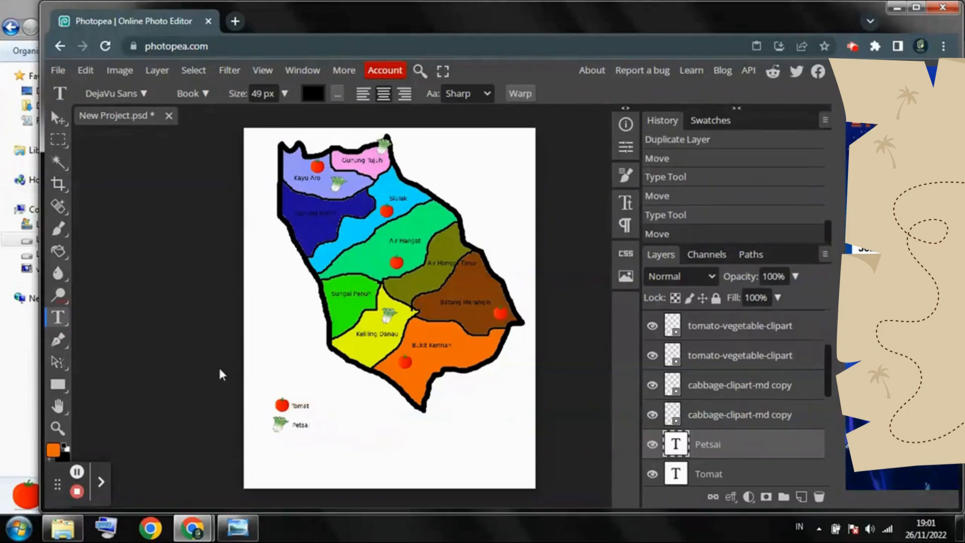
pyautogui.click(575, 94)
pyautogui.click(297, 377)
pyautogui.press('BackSpace')
pyautogui.click(575, 94)
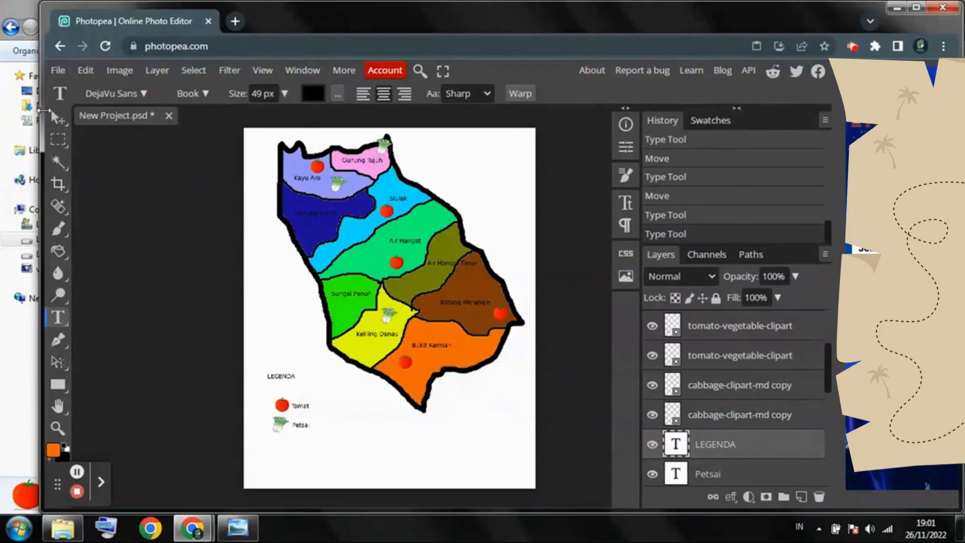
pyautogui.click(58, 119)
pyautogui.moveTo(187, 360); pyautogui.dragTo(197, 373)
# On a new layer, fill a rectangular selection enclosing the legend heading, icons and labels with light grey
pyautogui.click(59, 139)
pyautogui.click(801, 496)
pyautogui.moveTo(270, 380); pyautogui.dragTo(326, 440)
pyautogui.click(58, 251)
pyautogui.click(53, 450)
pyautogui.click(272, 332)
pyautogui.click(296, 296)
pyautogui.click(161, 257)
pyautogui.click(454, 207)
pyautogui.click(310, 415)
# Deselect the rectangle and move its grey layer behind the legend items, directly above the Peta Buta Kerinci layer
pyautogui.click(58, 139)
pyautogui.scroll(-1, 767, 373)
pyautogui.moveTo(767, 372); pyautogui.dragTo(771, 429)
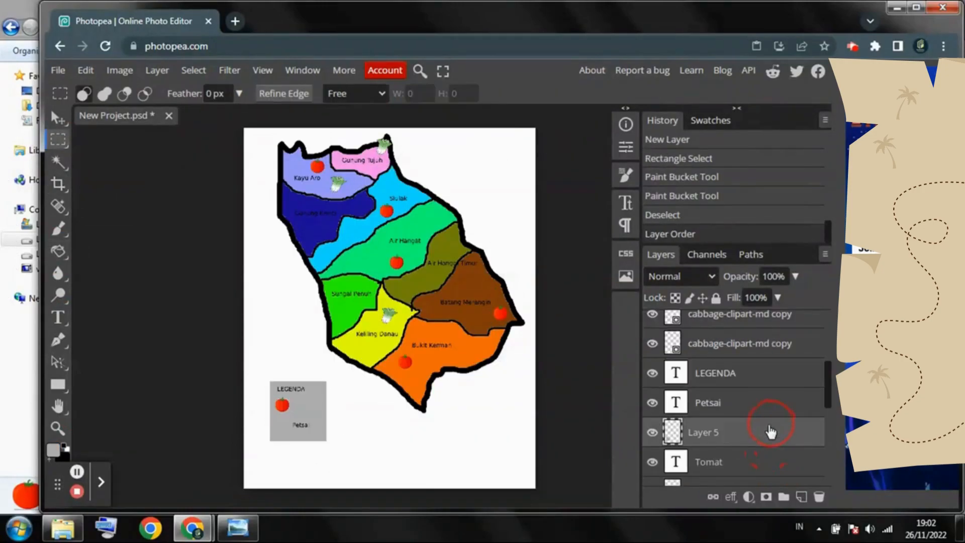
pyautogui.scroll(-3, 754, 397)
pyautogui.scroll(2, 745, 377)
pyautogui.moveTo(756, 369); pyautogui.dragTo(754, 486)
pyautogui.moveTo(753, 484); pyautogui.dragTo(753, 425)
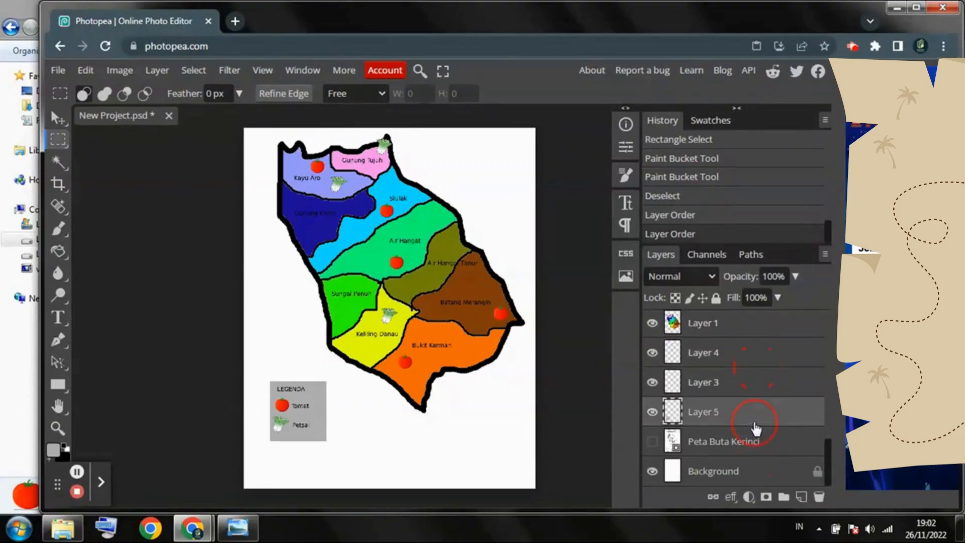